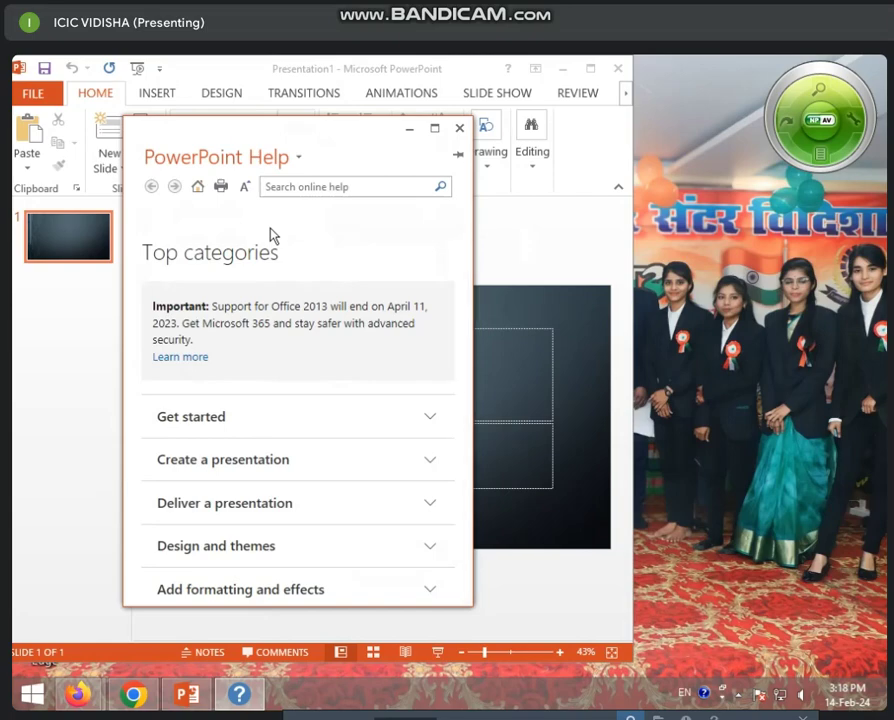
# Maximize and close the PowerPoint Help window, then minimize and restore PowerPoint from the taskbar.
pyautogui.click(447, 137)
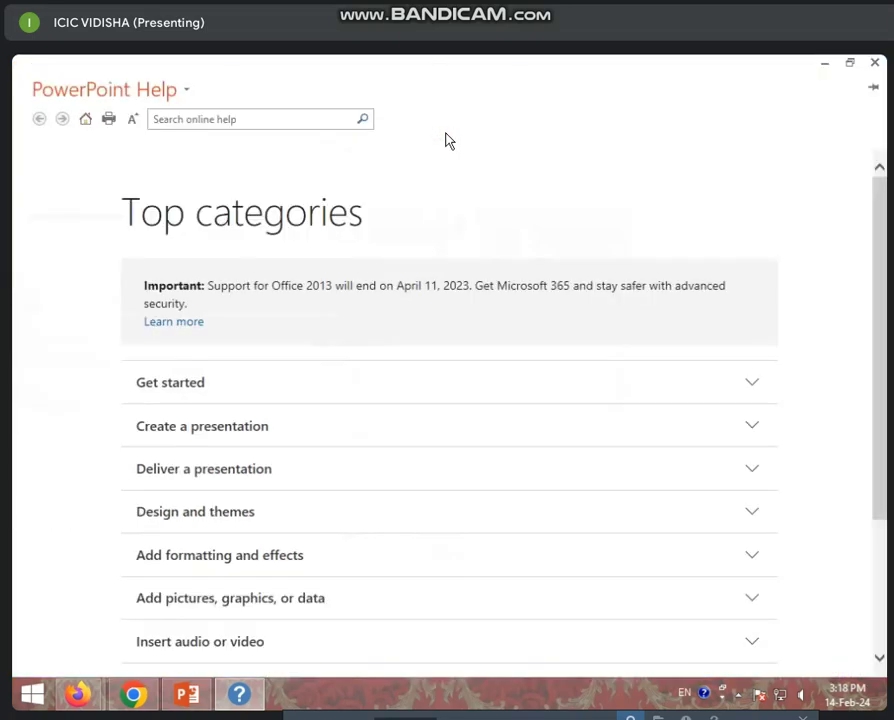
pyautogui.click(875, 65)
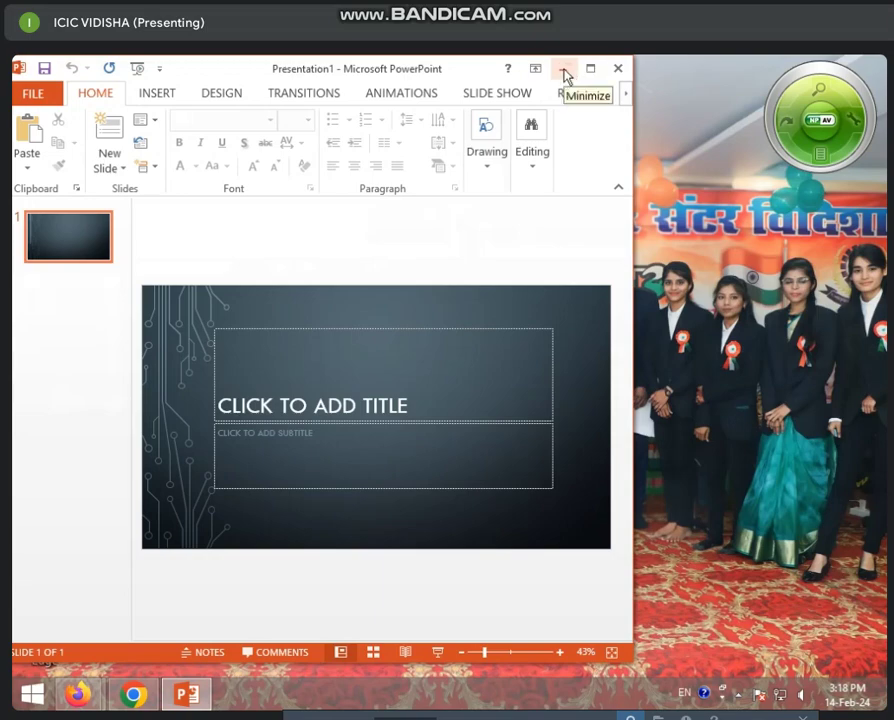
pyautogui.click(565, 72)
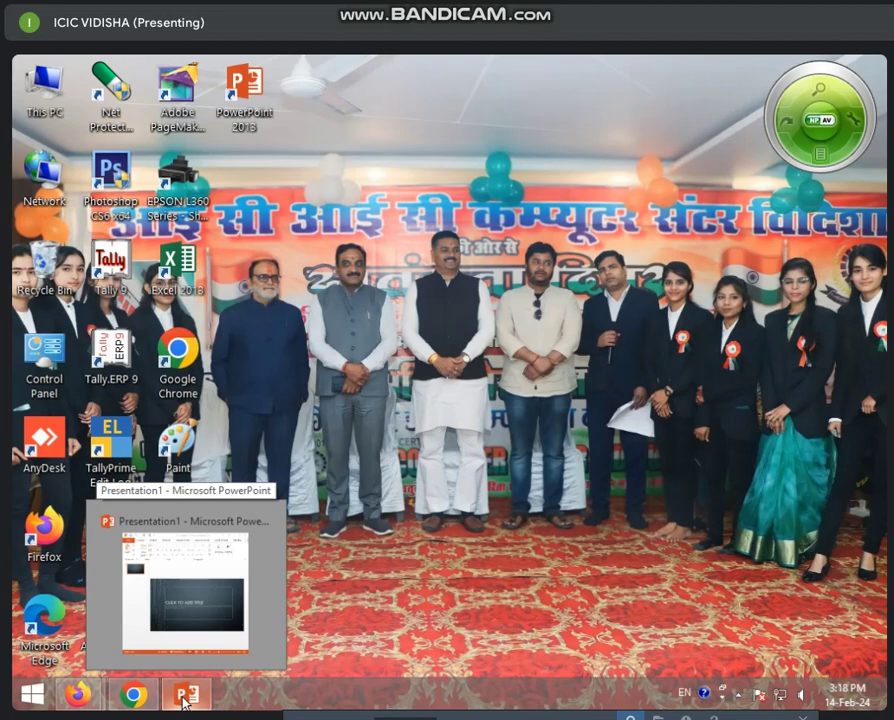
pyautogui.click(186, 697)
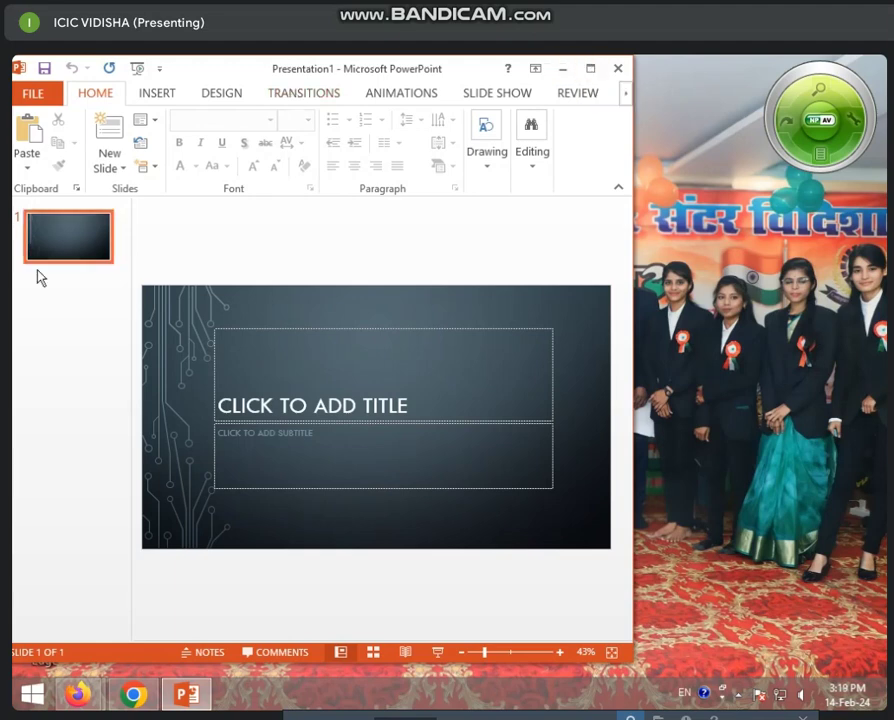
# Maximize the PowerPoint window, restore it down, then maximize it again.
pyautogui.click(592, 72)
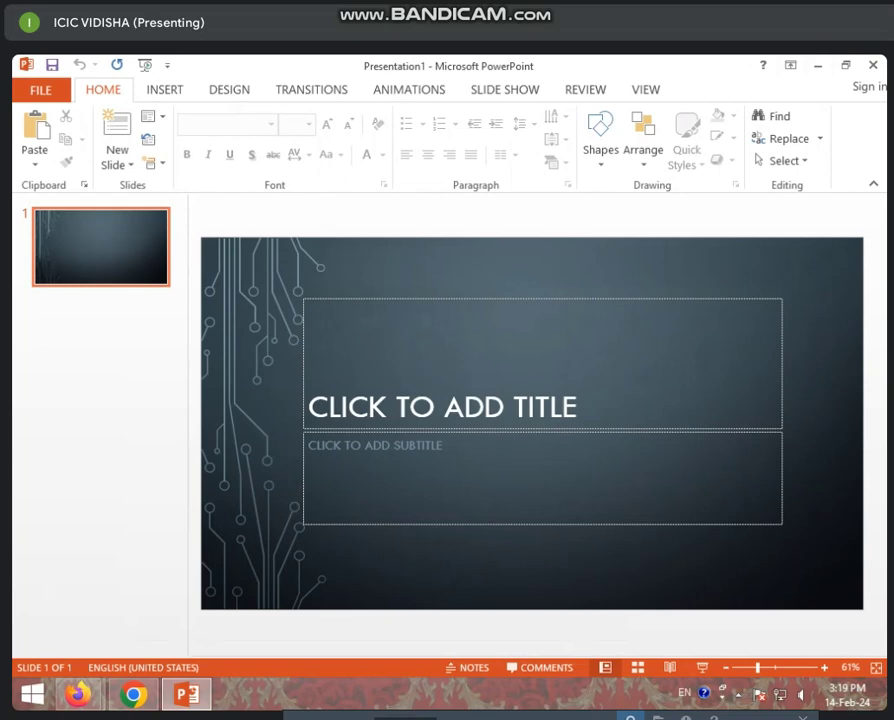
pyautogui.click(846, 67)
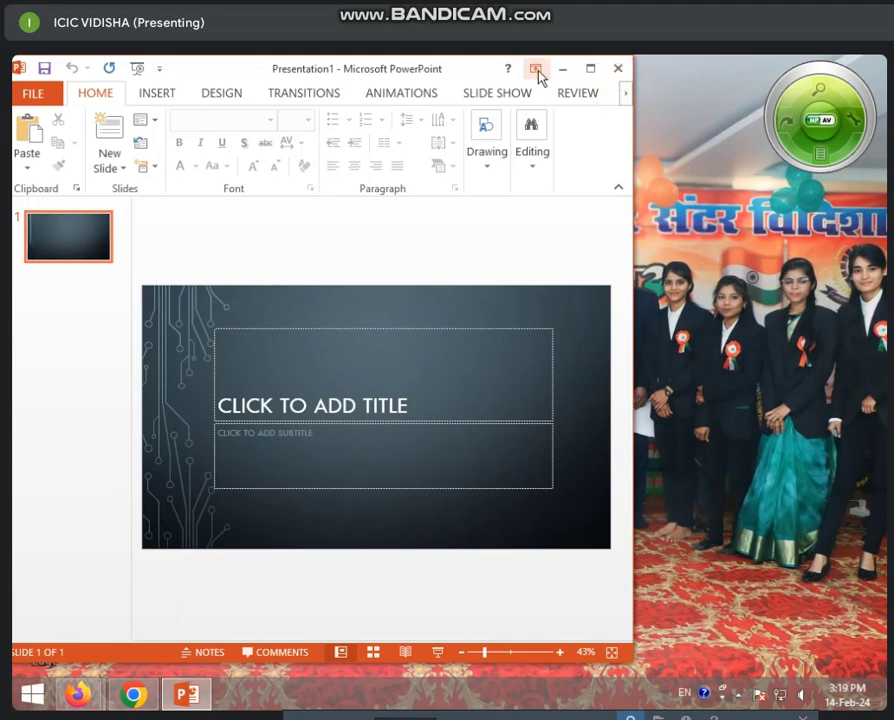
pyautogui.click(591, 70)
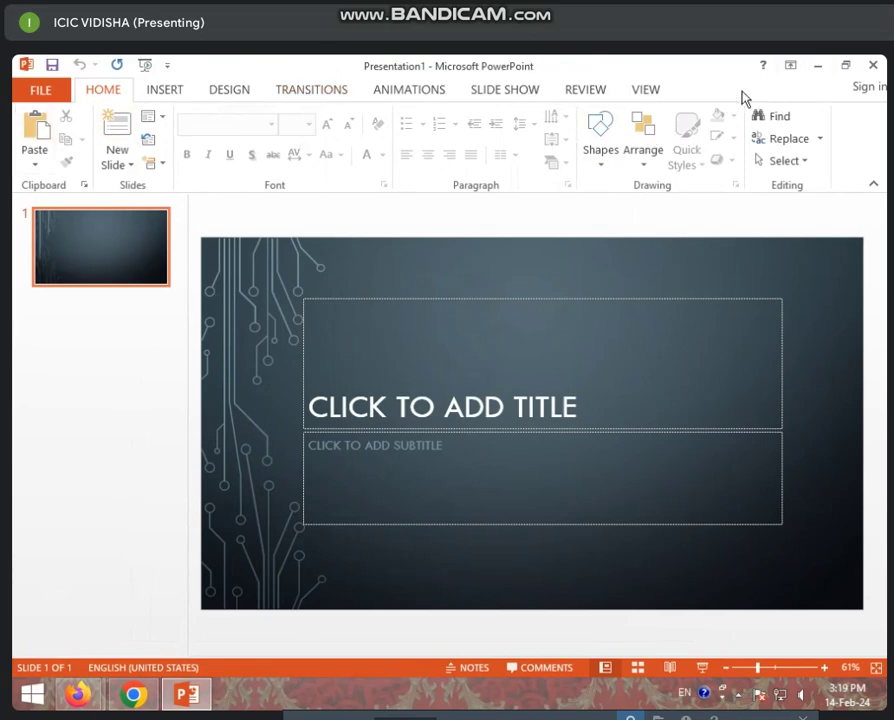
# Set the ribbon to Auto-hide Ribbon, then briefly reveal it.
pyautogui.click(790, 66)
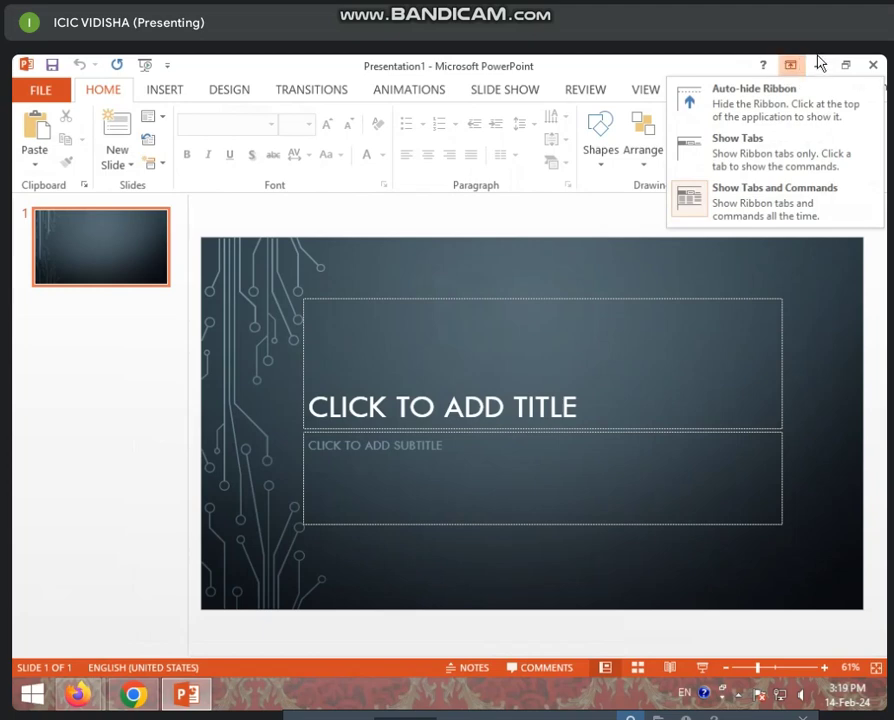
pyautogui.click(779, 120)
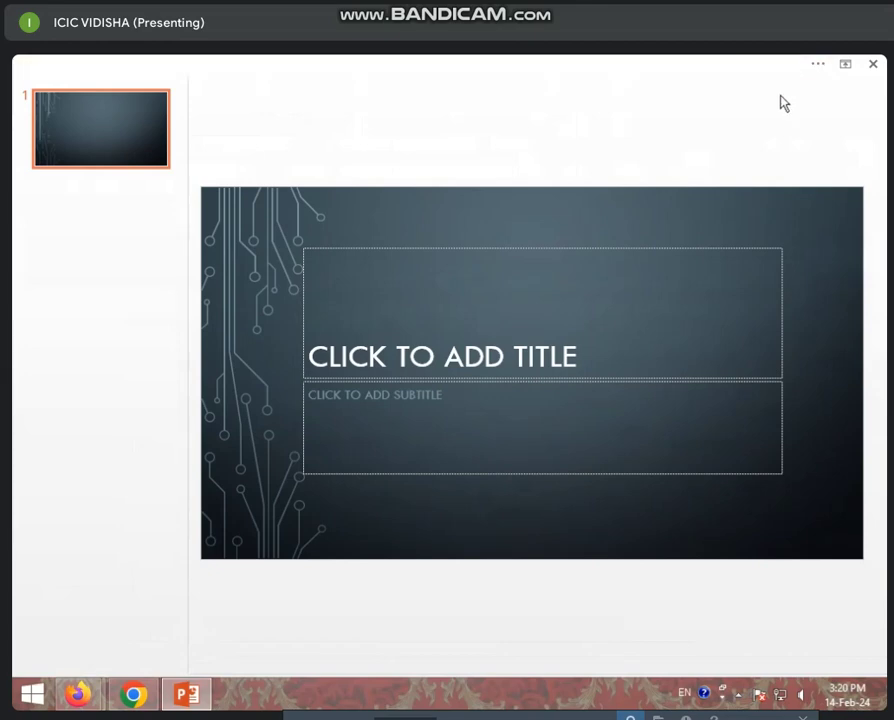
pyautogui.click(820, 63)
# Paste and undo the doll photo, then set the ribbon to Show Tabs.
pyautogui.hotkey('ctrl', 'v')
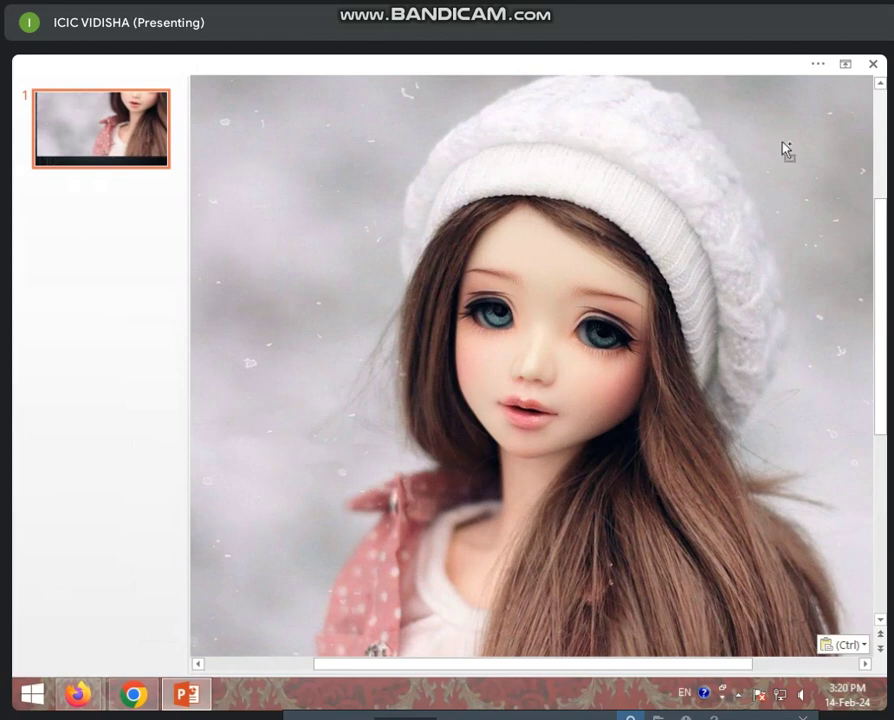
pyautogui.hotkey('ctrl', 'z')
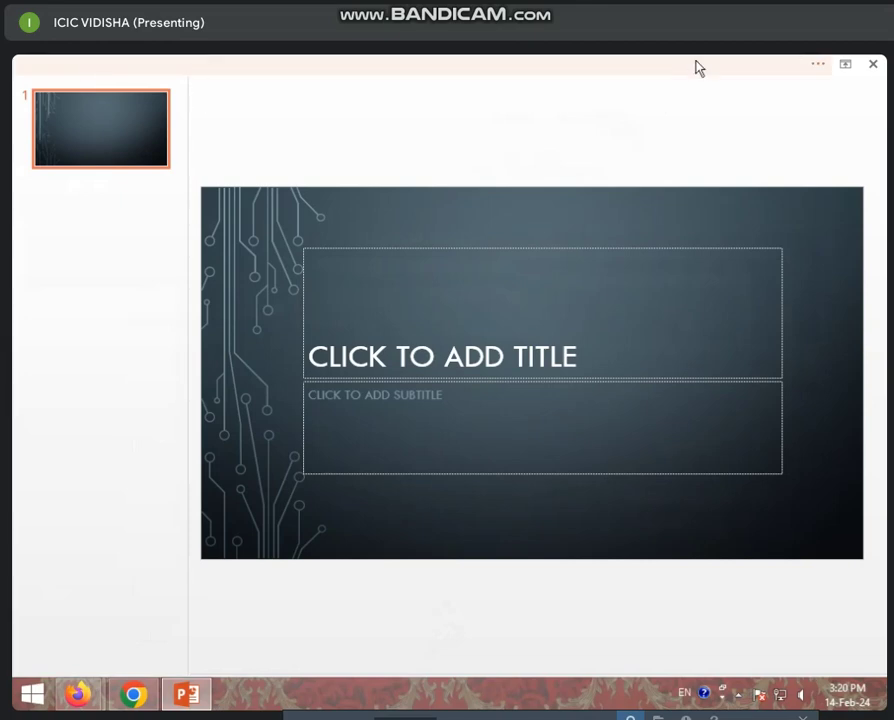
pyautogui.click(846, 66)
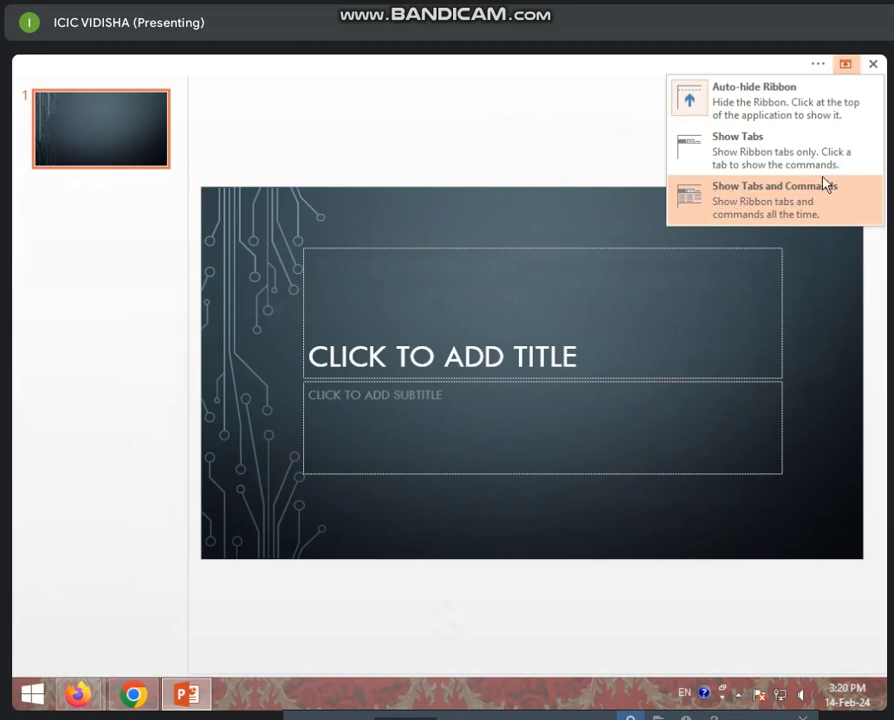
pyautogui.click(731, 151)
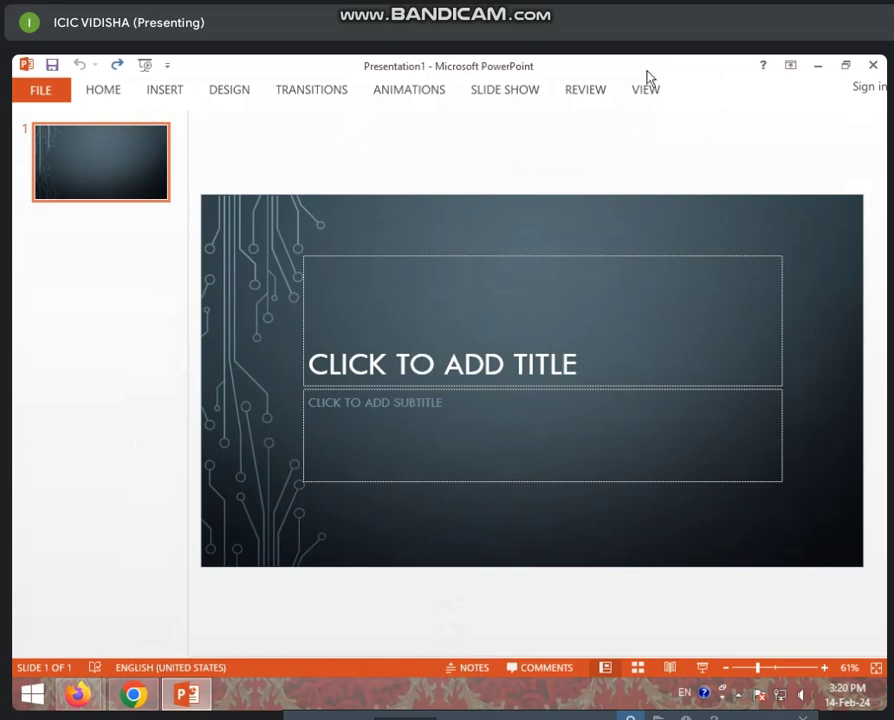
# Apply the third, plain blue-gradient theme from the DESIGN tab.
pyautogui.click(246, 97)
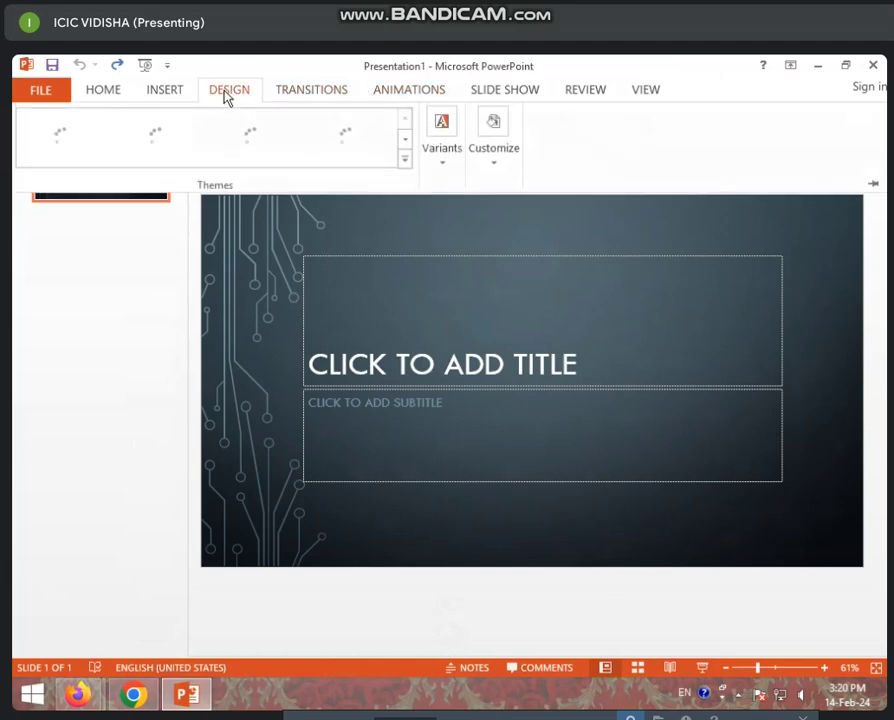
pyautogui.click(177, 96)
pyautogui.click(224, 96)
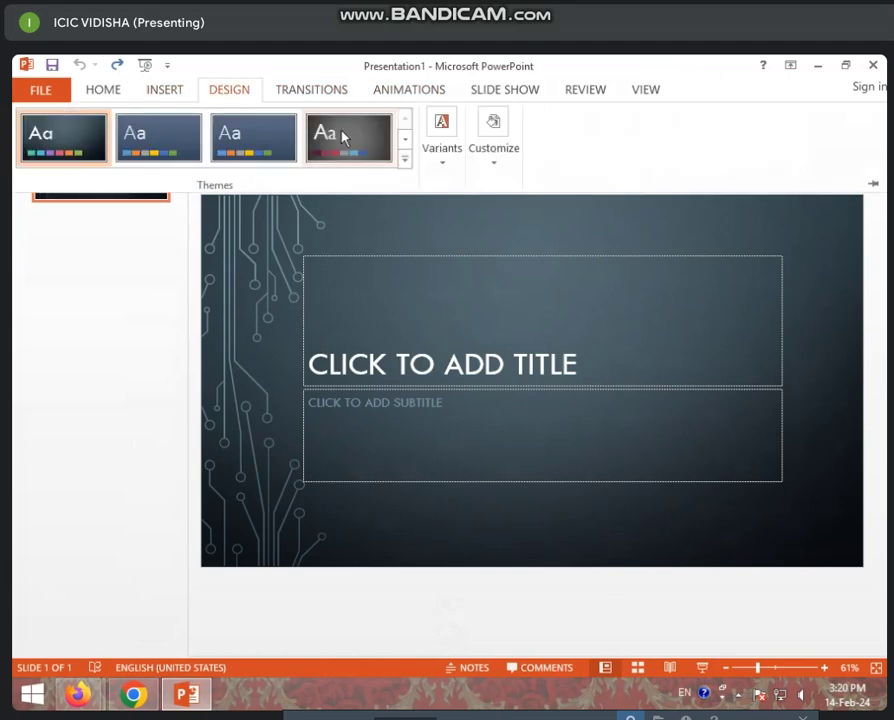
pyautogui.click(290, 158)
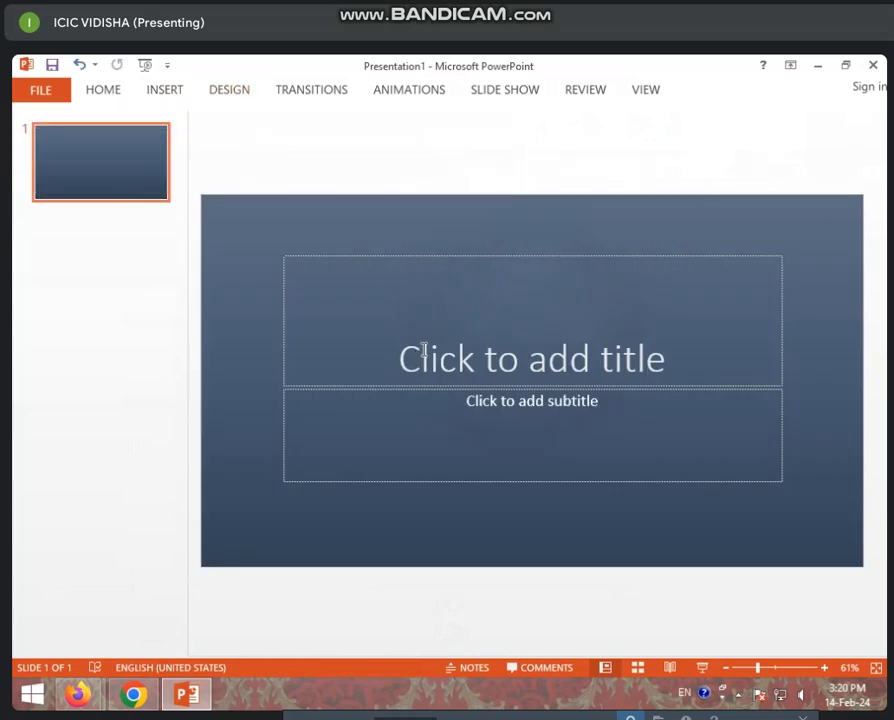
# Set the ribbon to Show Tabs and Commands, ending on the INSERT tab.
pyautogui.click(790, 67)
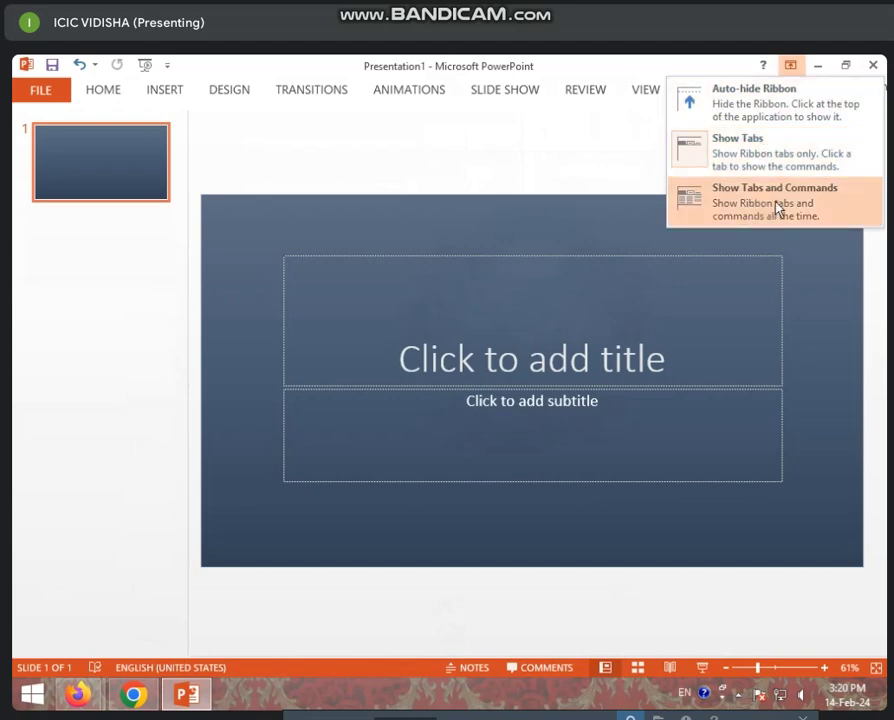
pyautogui.click(750, 208)
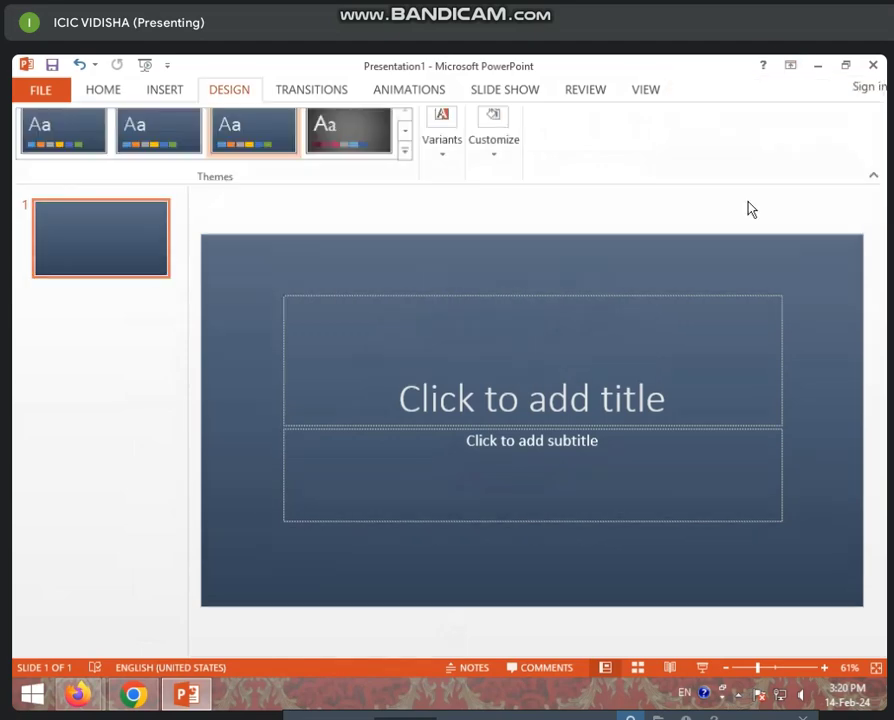
pyautogui.click(110, 94)
pyautogui.click(186, 92)
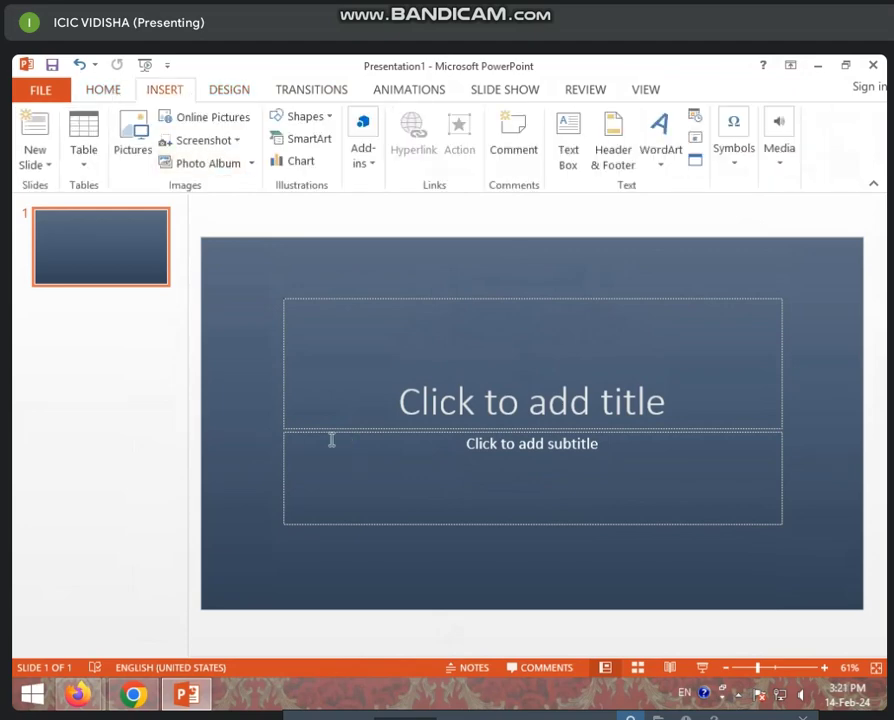
# Keep the ribbon's tabs and commands showing via Ribbon Display Options.
pyautogui.click(351, 403)
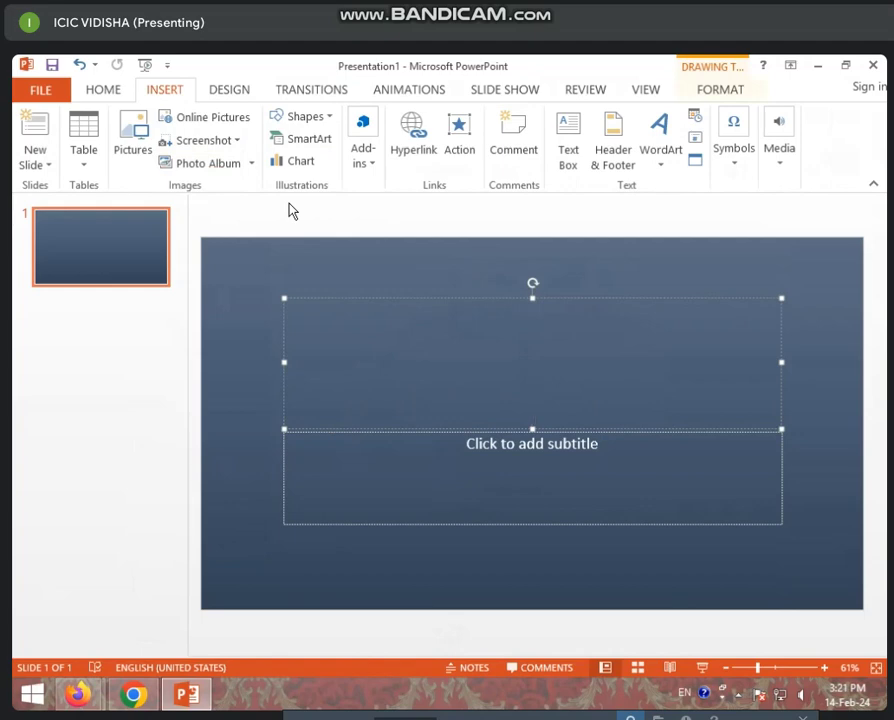
pyautogui.click(790, 65)
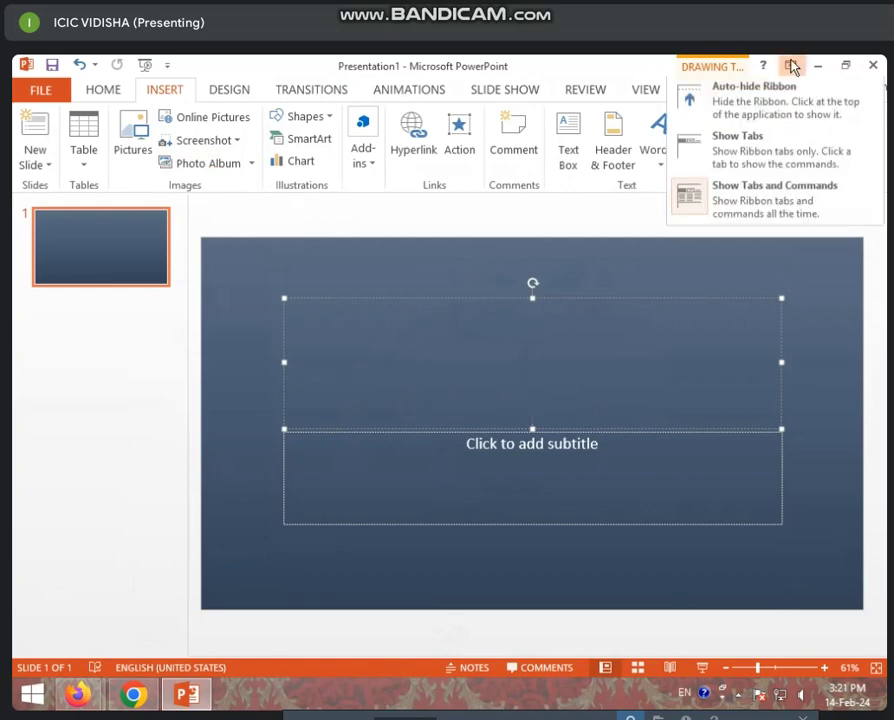
pyautogui.click(785, 203)
# Select the title placeholder's border and delete it, ending on the HOME tab.
pyautogui.click(438, 298)
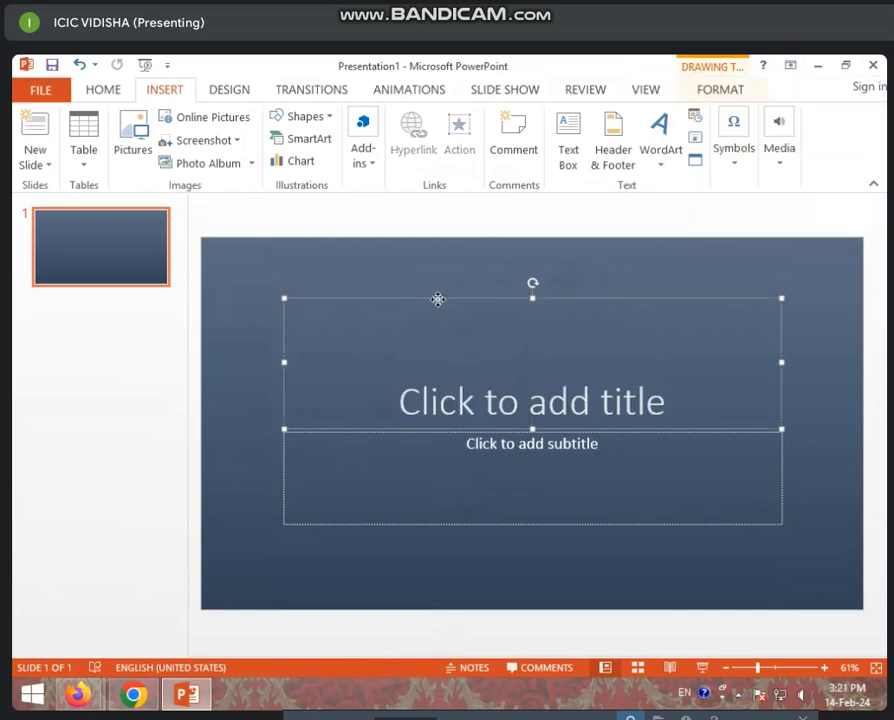
pyautogui.press('Delete')
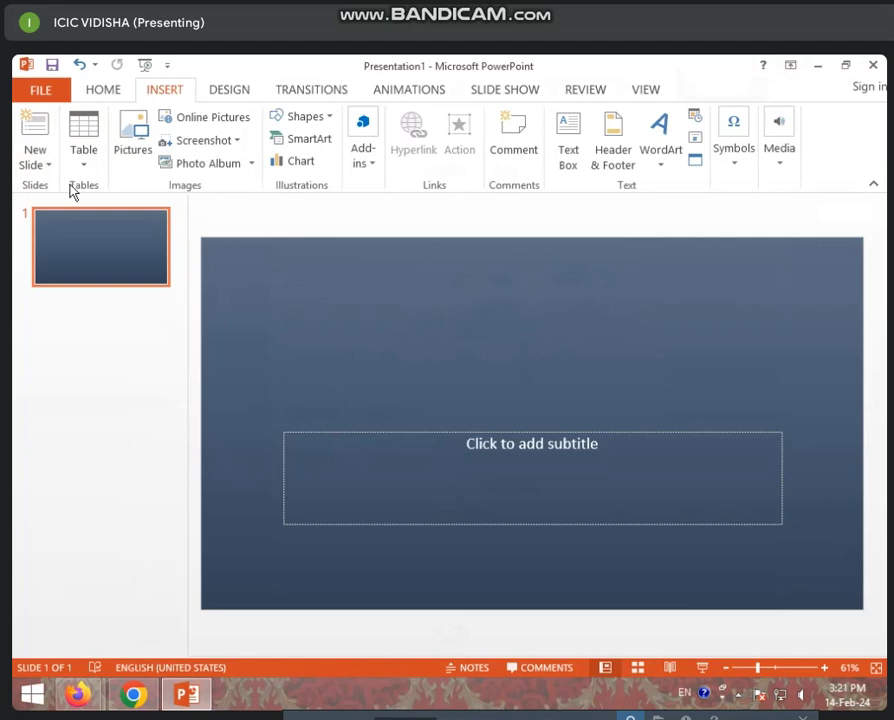
pyautogui.click(101, 92)
pyautogui.click(181, 92)
pyautogui.click(106, 90)
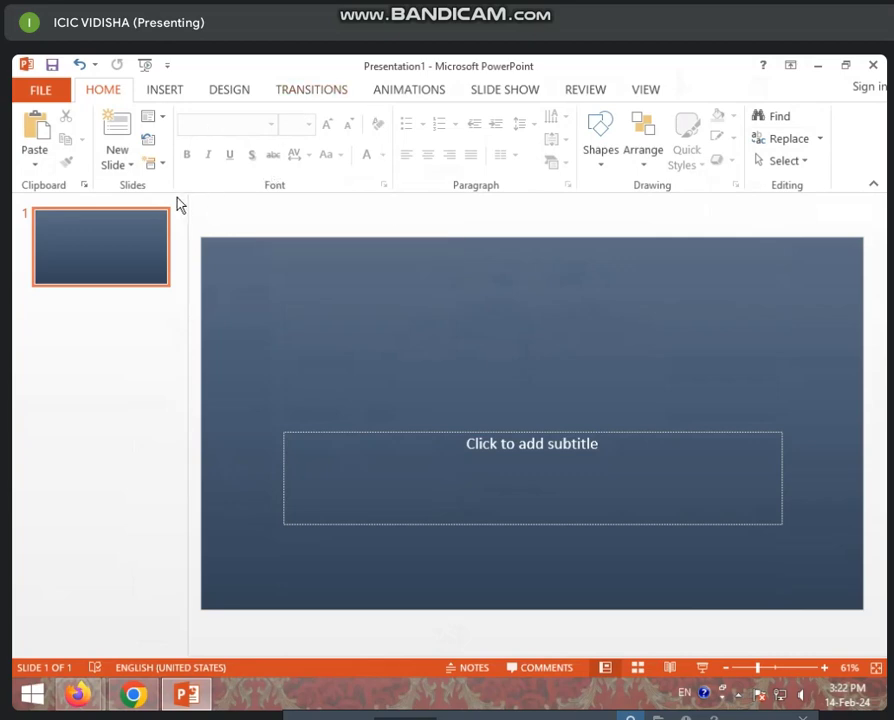
# Dismiss the New Slide layout gallery without adding a slide, then restore the window down.
pyautogui.click(127, 167)
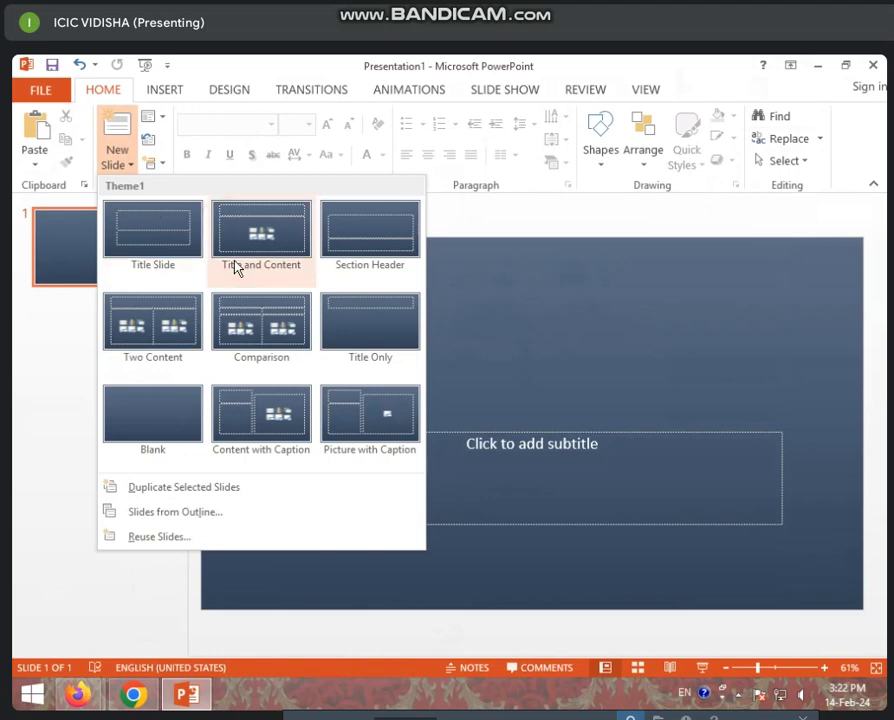
pyautogui.click(530, 312)
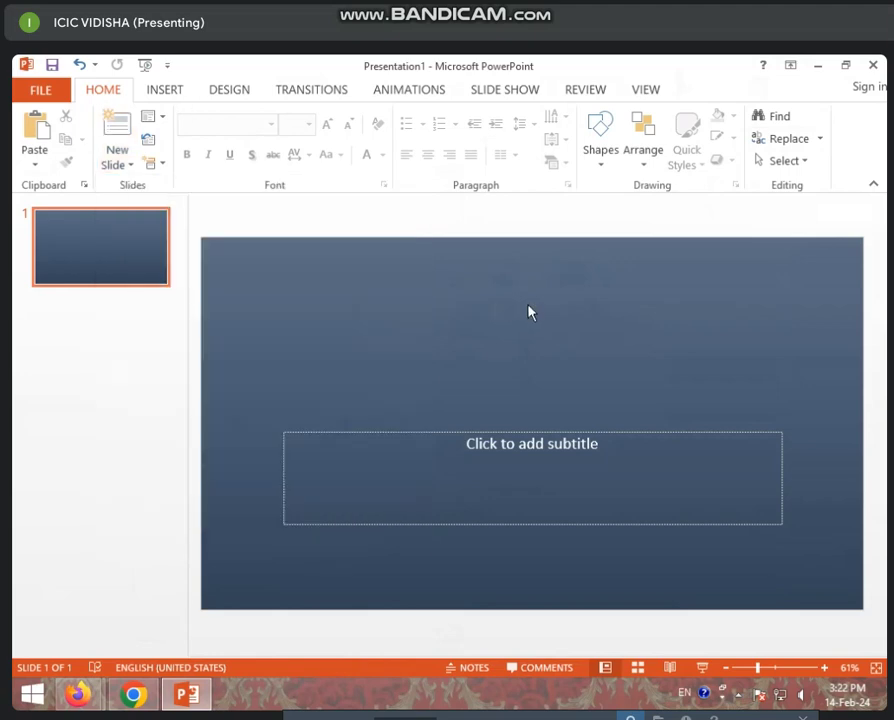
pyautogui.click(485, 433)
pyautogui.click(134, 266)
pyautogui.click(847, 67)
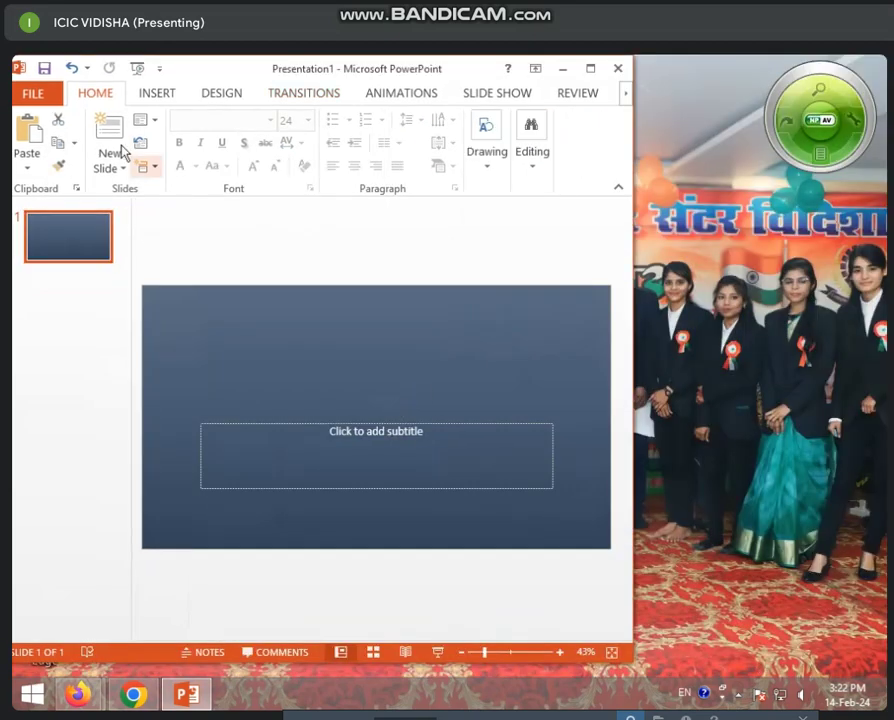
# Go to File > New and scroll through the template gallery.
pyautogui.click(44, 106)
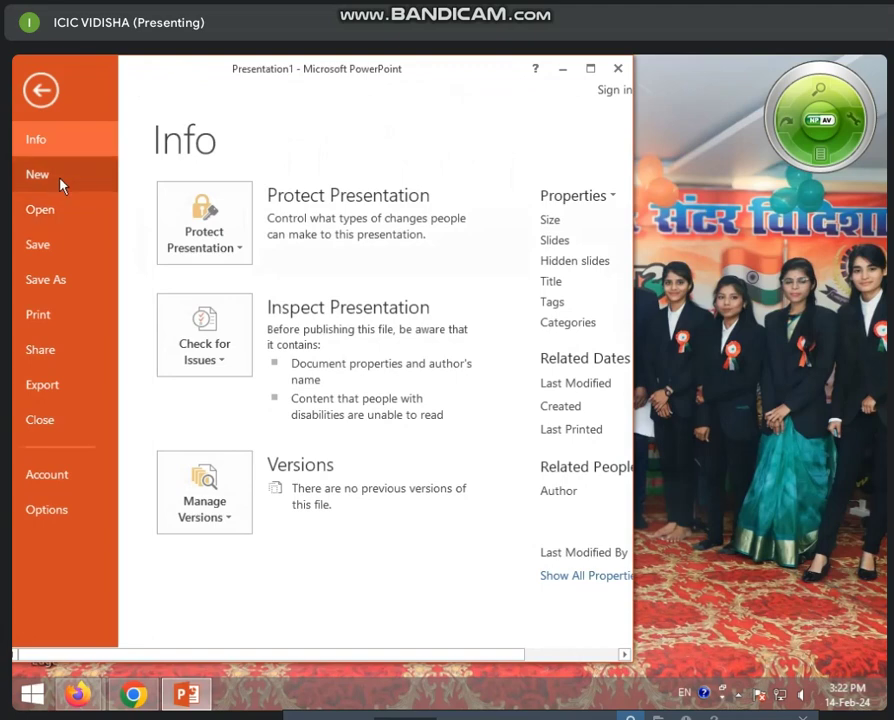
pyautogui.click(60, 182)
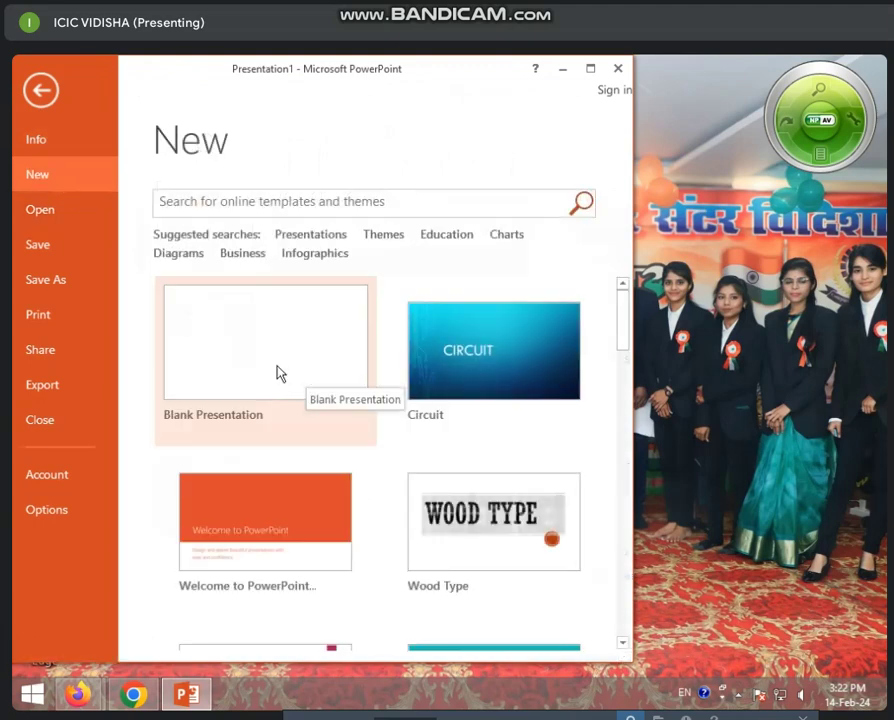
pyautogui.scroll(-1, 418, 440)
pyautogui.scroll(-3, 420, 470)
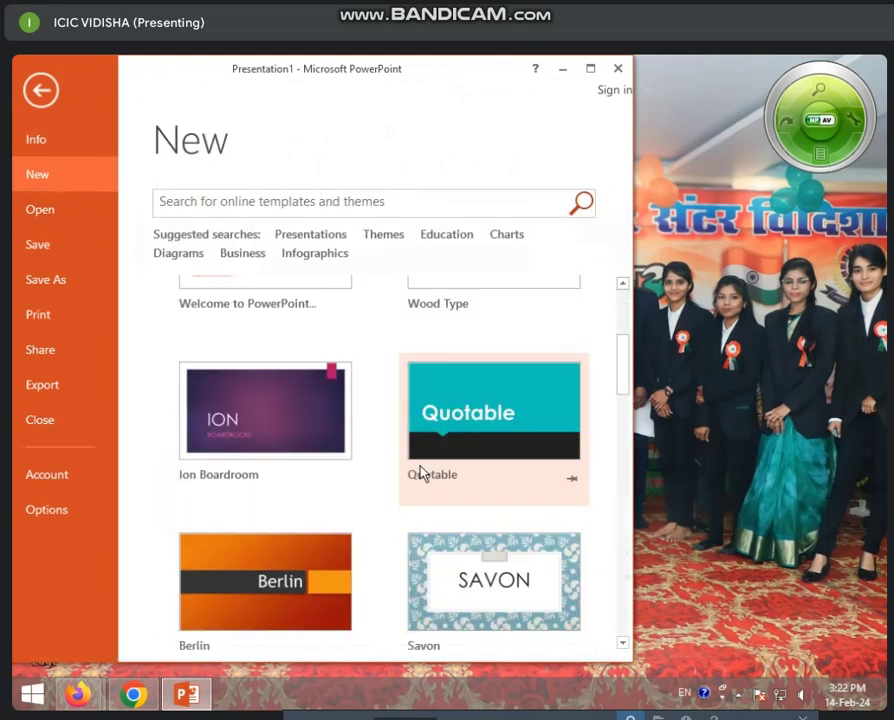
pyautogui.scroll(-3, 420, 472)
pyautogui.scroll(-2, 422, 474)
pyautogui.scroll(-1, 422, 474)
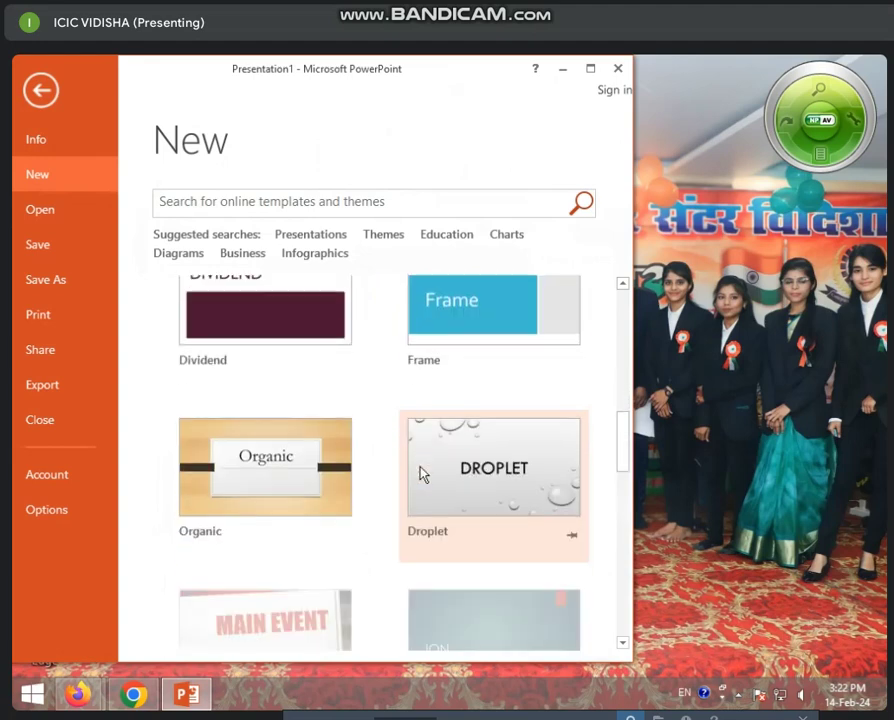
pyautogui.scroll(-3, 434, 471)
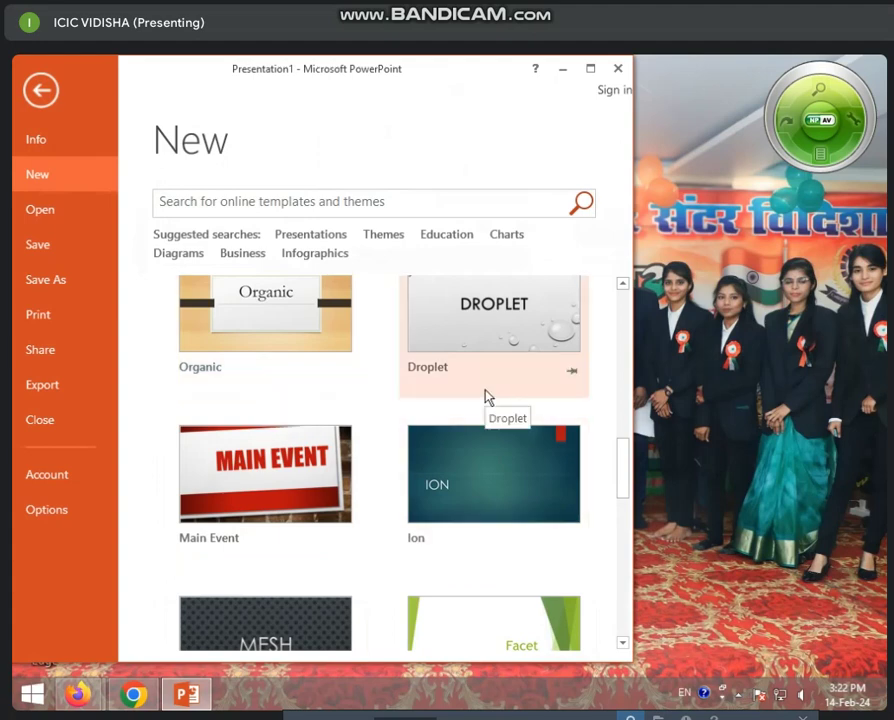
# Preview the Droplet template and pick its purple colour variant.
pyautogui.click(525, 333)
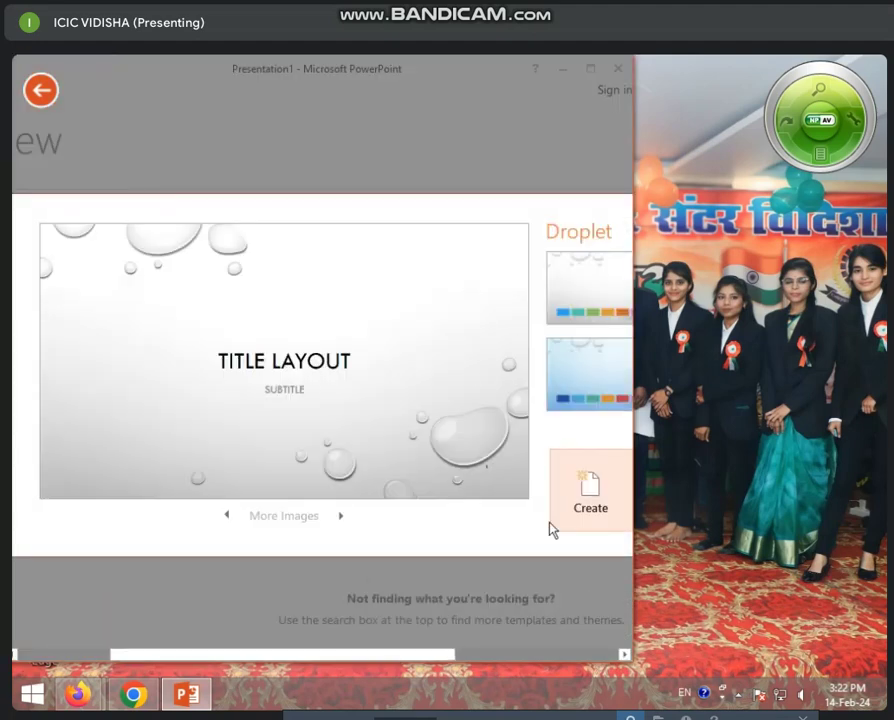
pyautogui.click(590, 70)
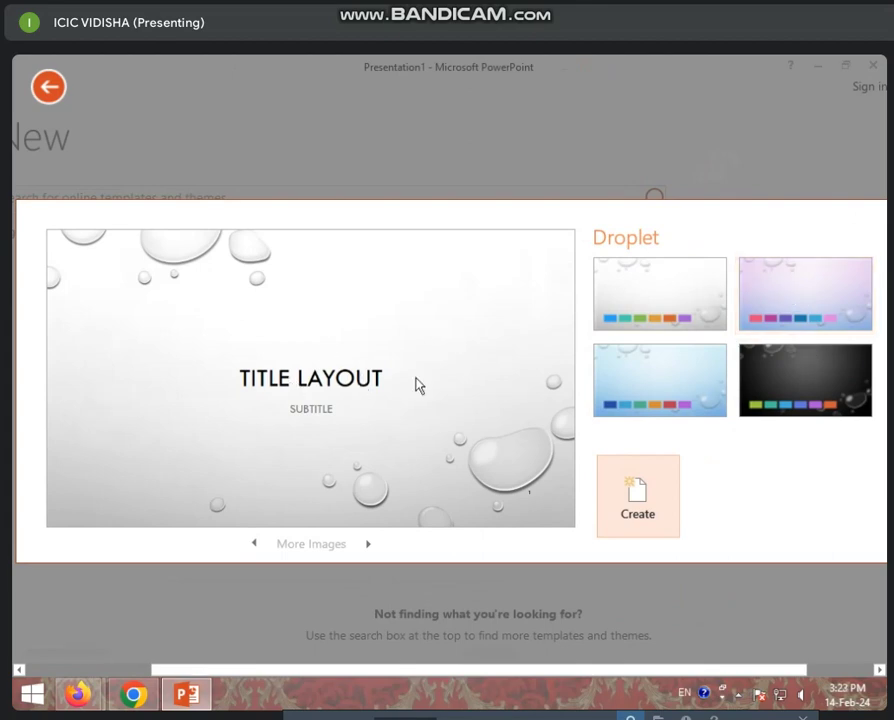
pyautogui.click(632, 382)
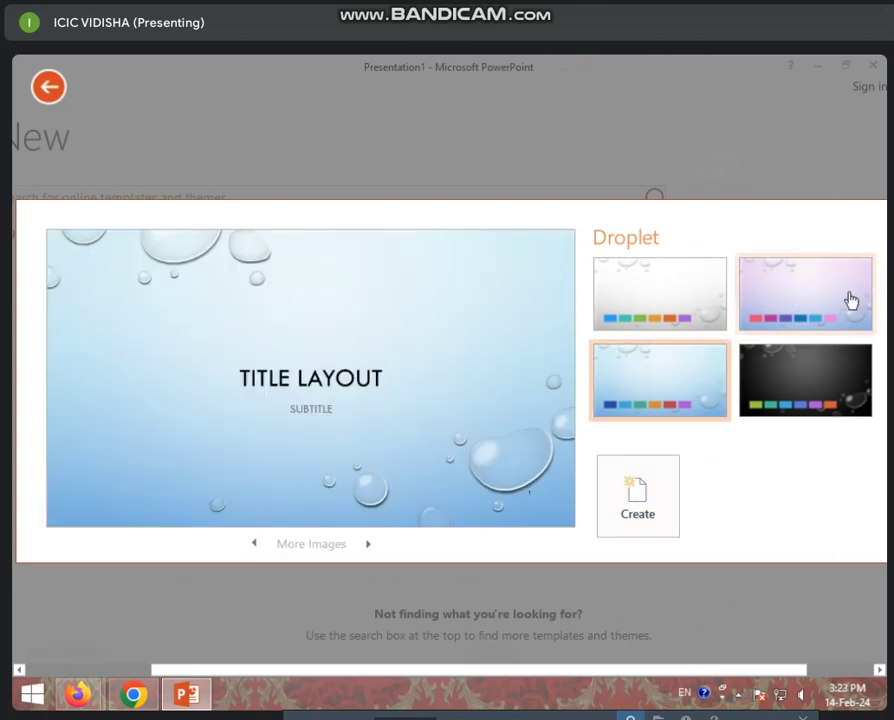
pyautogui.click(850, 300)
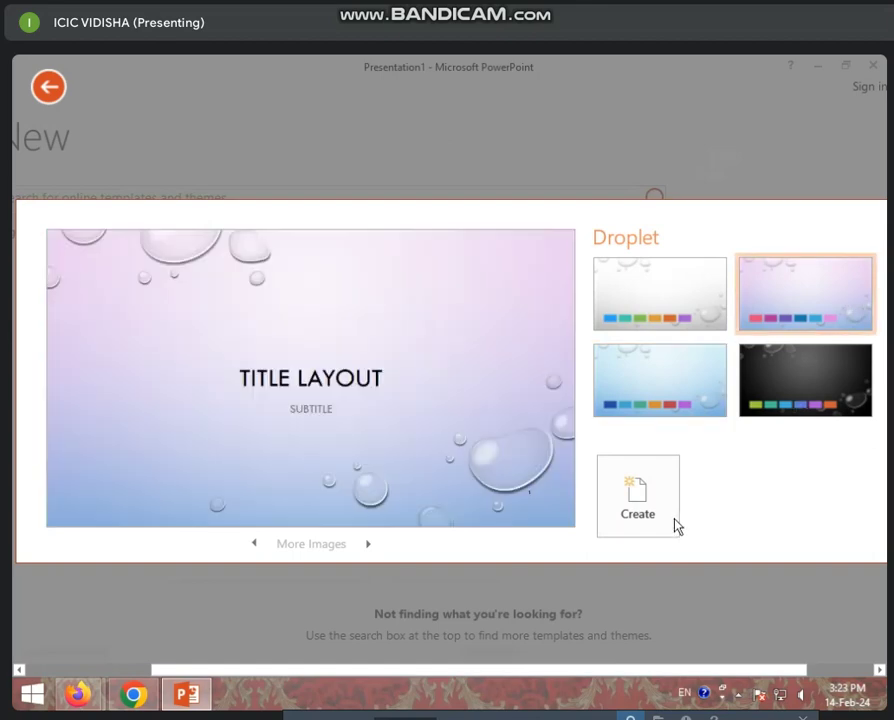
pyautogui.click(850, 66)
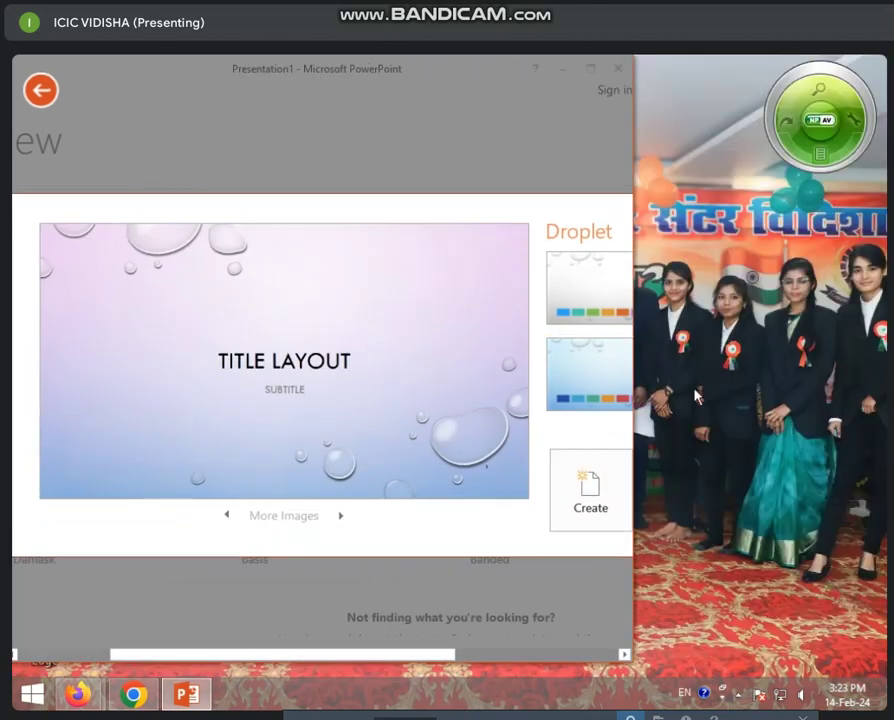
# Create the purple Droplet presentation and select its title placeholder.
pyautogui.click(587, 503)
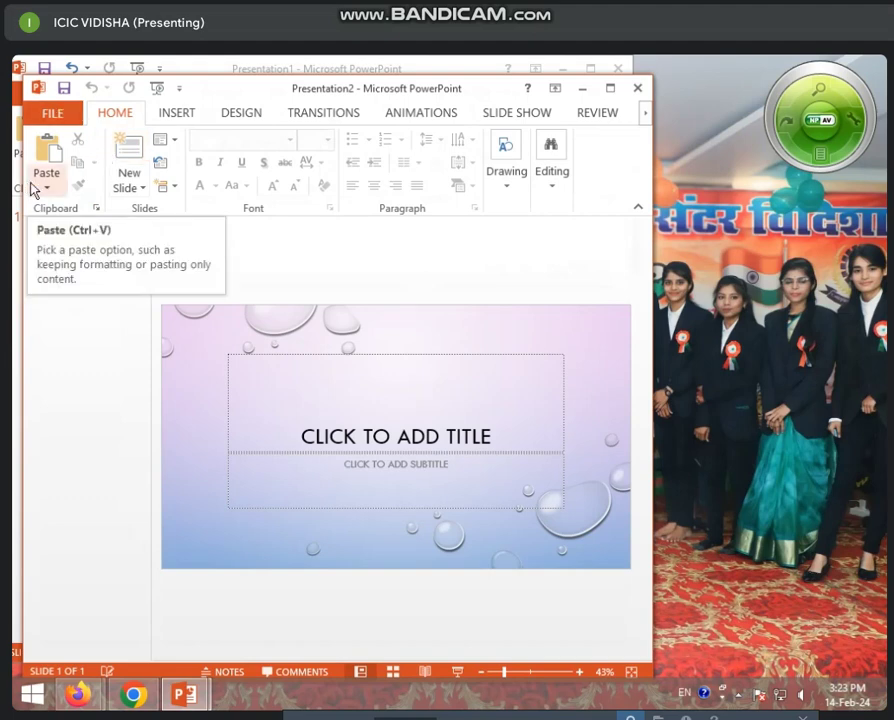
pyautogui.click(355, 355)
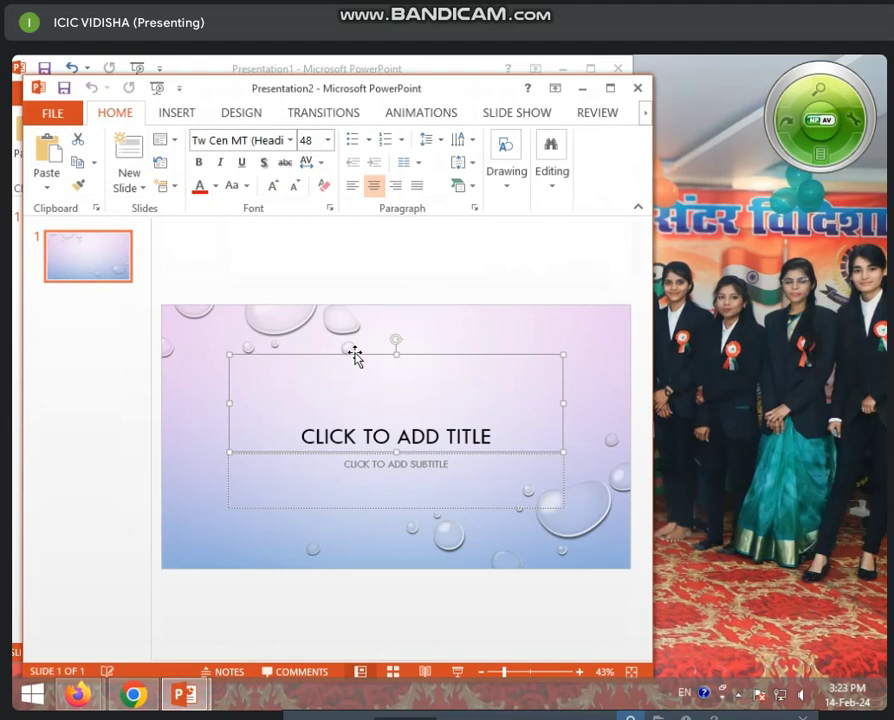
# Type 'NAME -' followed by the student's full name as the title, then enter the subtitle box.
pyautogui.write('NAME -')
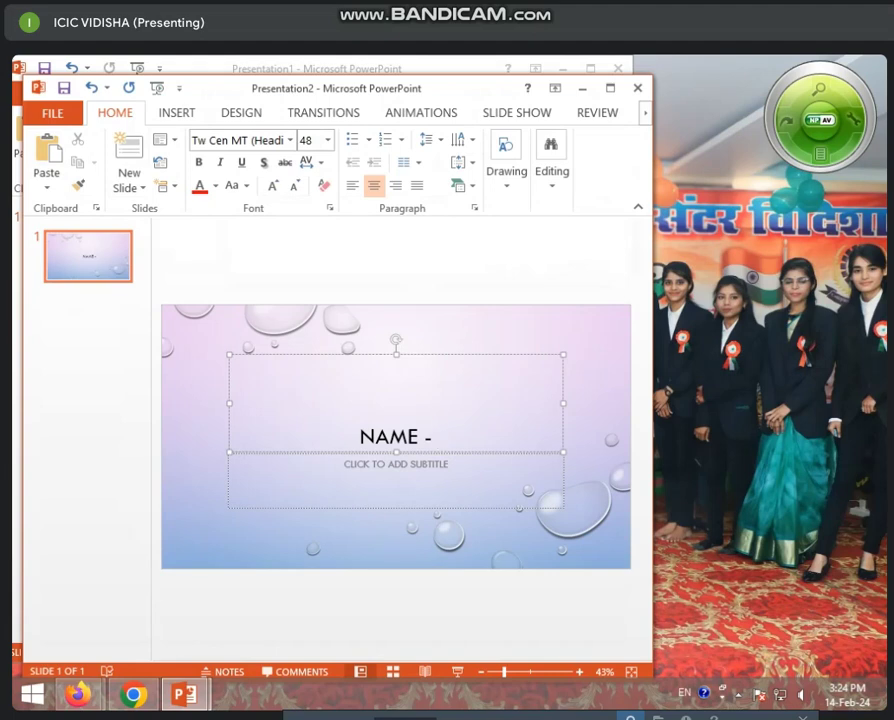
pyautogui.write('MO')
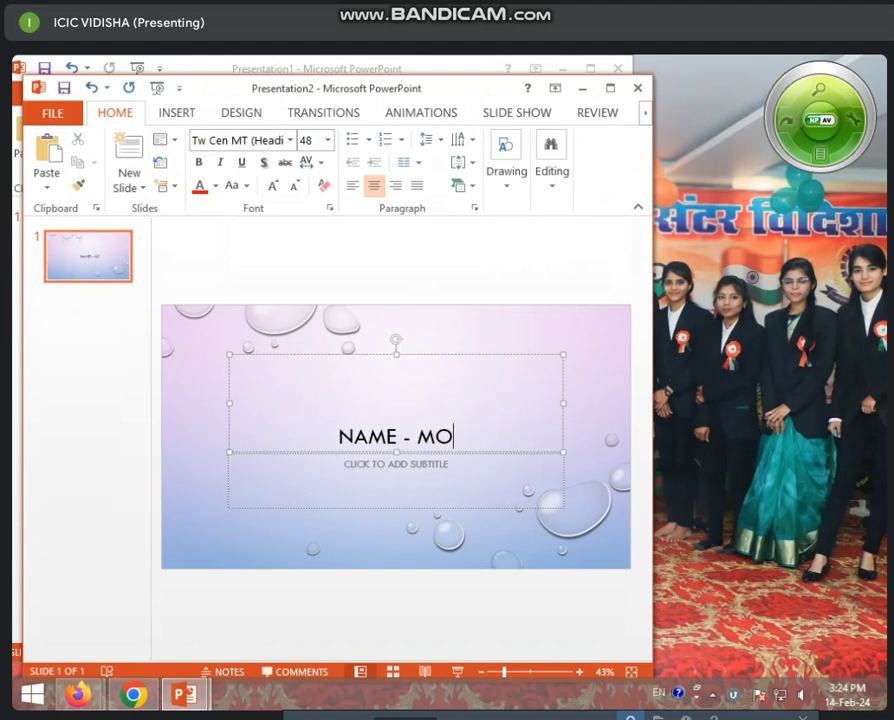
pyautogui.write('HAN ')
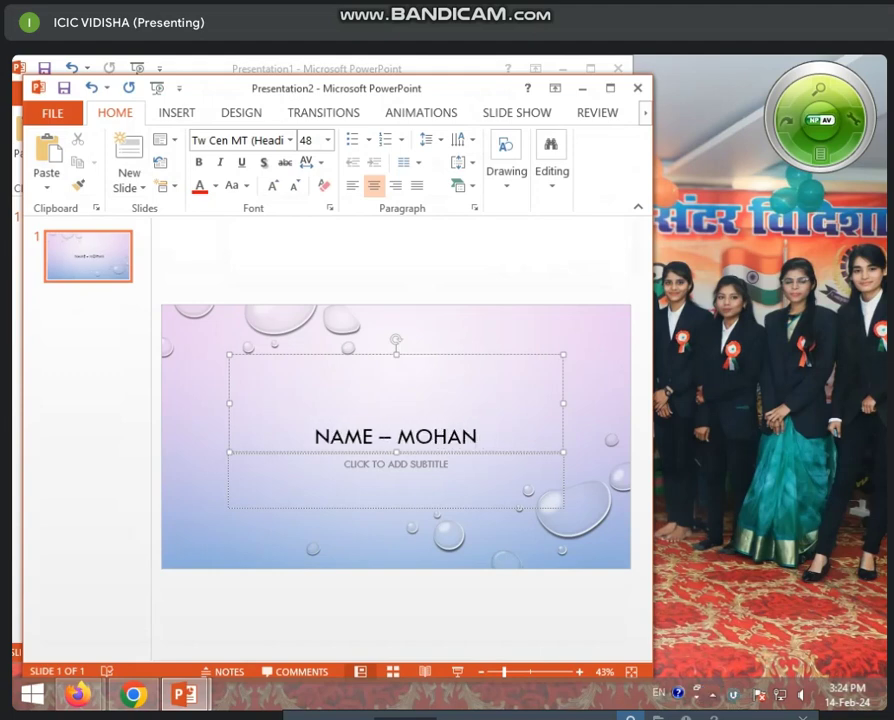
pyautogui.write('SHARMA')
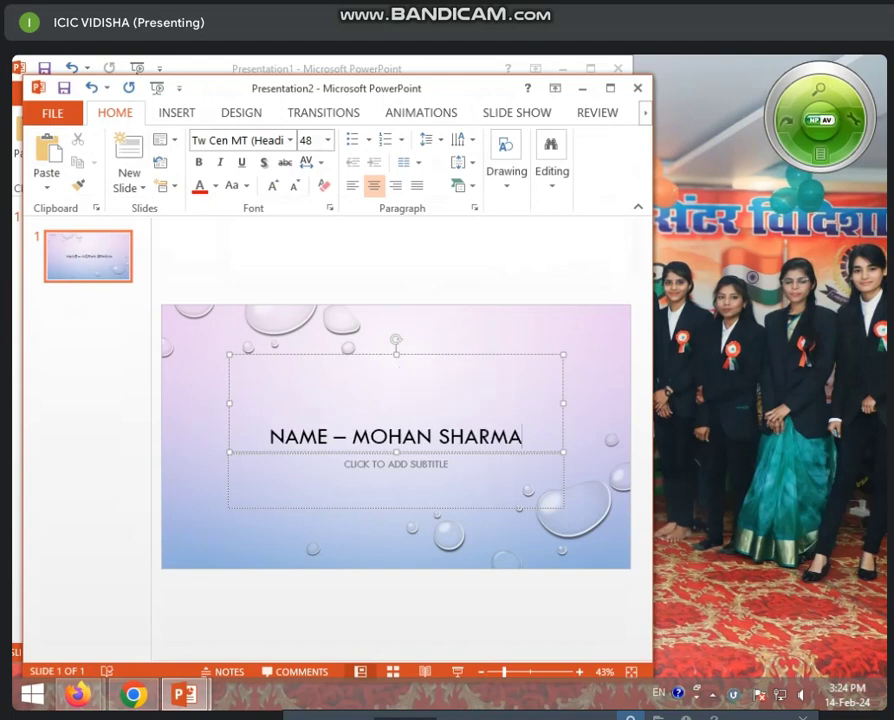
pyautogui.click(410, 486)
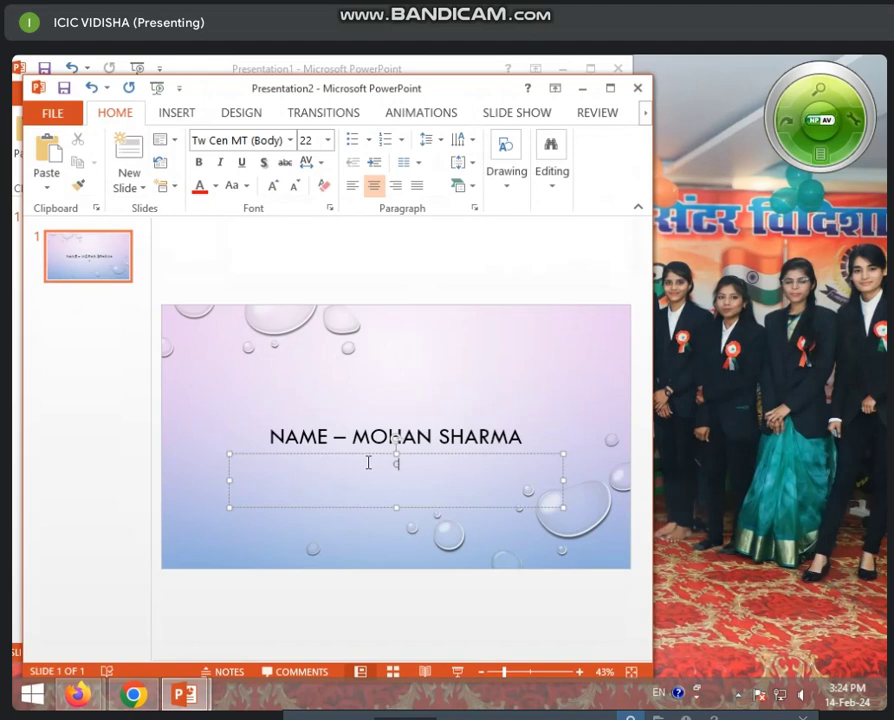
# Type the subtitle 'COURSE NAME - DCA', correcting a typo along the way.
pyautogui.write('COUR')
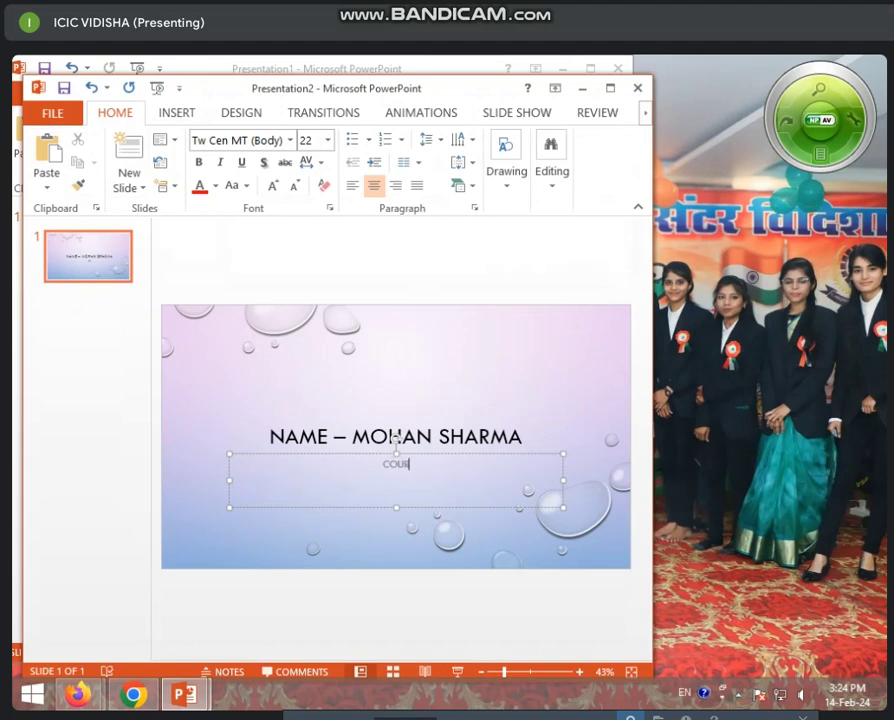
pyautogui.write('SE NAME')
pyautogui.press('BackSpace')
pyautogui.press('BackSpace')
pyautogui.press('BackSpace')
pyautogui.write('AME')
pyautogui.write(' - DCA')
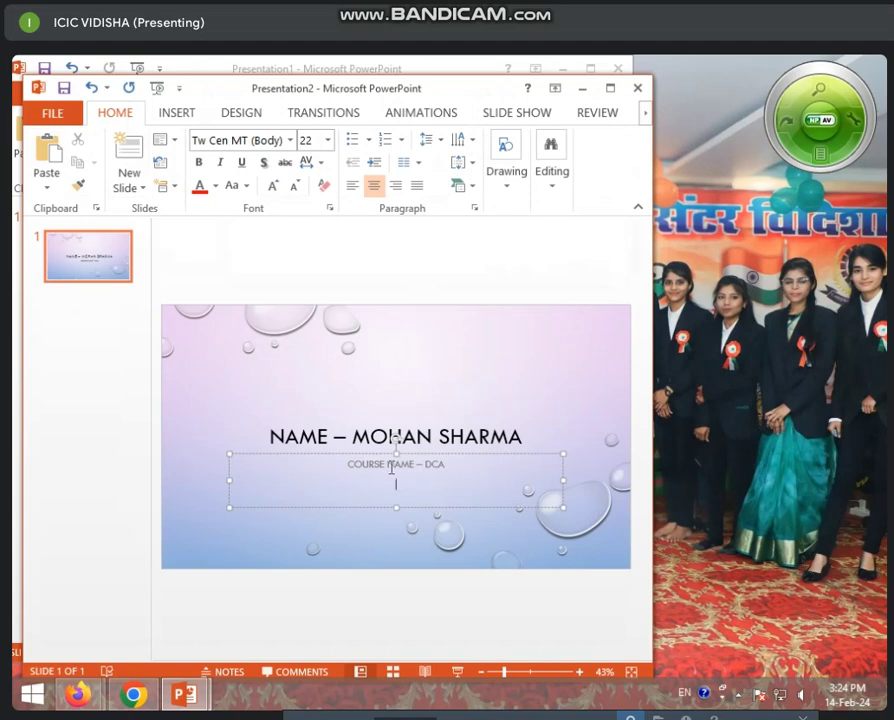
# Select the title box and resize it from its corners, widening it down and left.
pyautogui.click(358, 402)
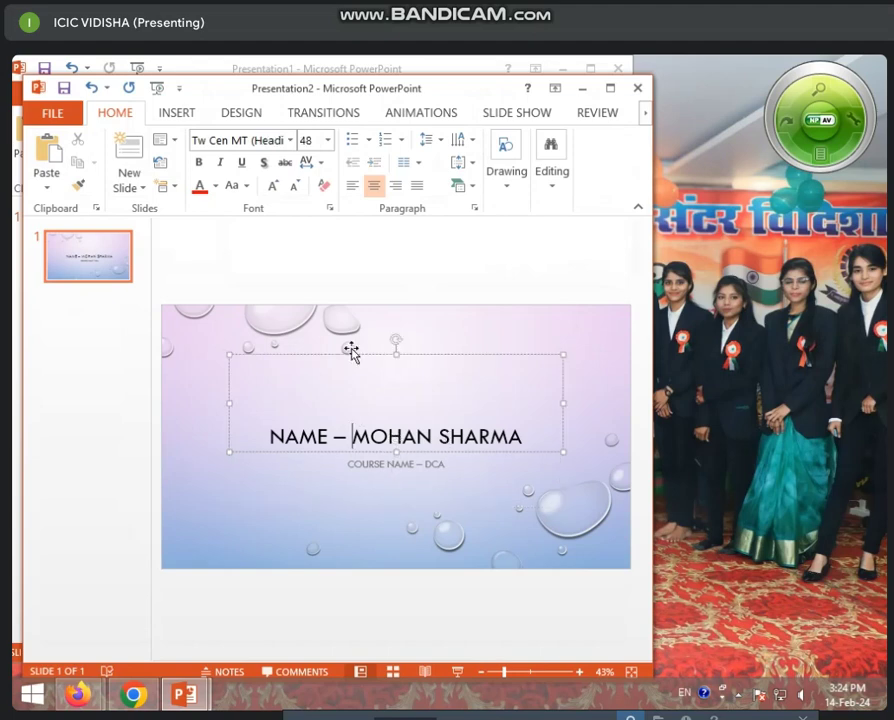
pyautogui.click(333, 436)
pyautogui.click(396, 482)
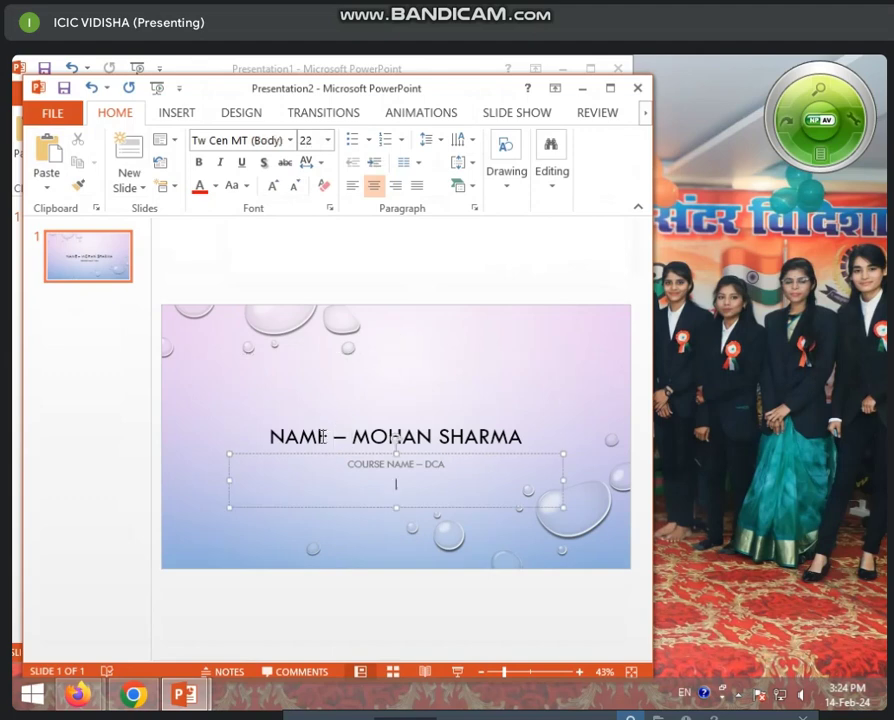
pyautogui.click(310, 420)
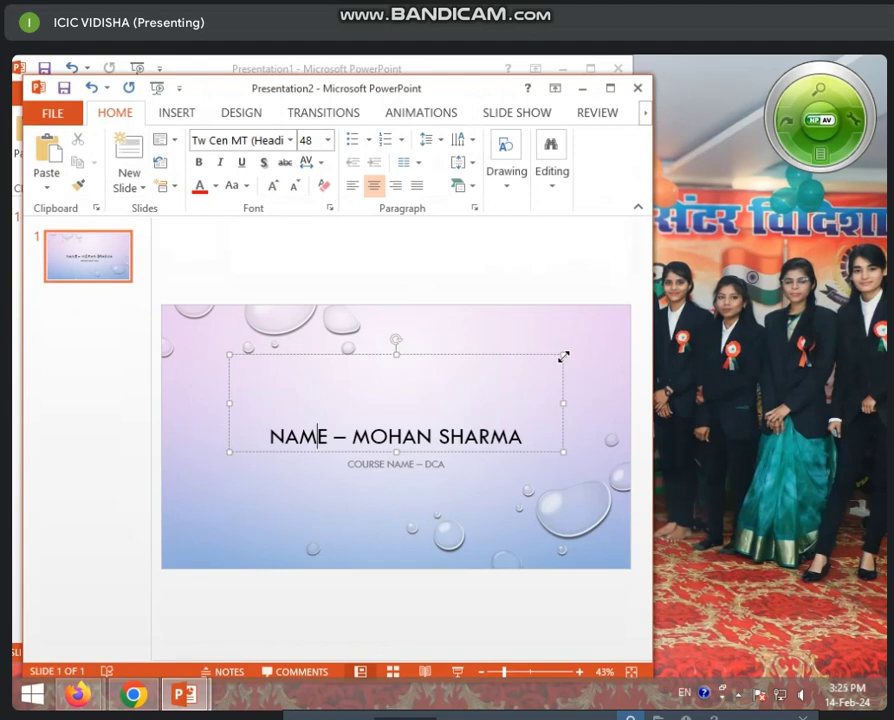
pyautogui.moveTo(563, 356)
pyautogui.mouseDown()
pyautogui.moveTo(558, 398)
pyautogui.moveTo(586, 363)
pyautogui.mouseUp()
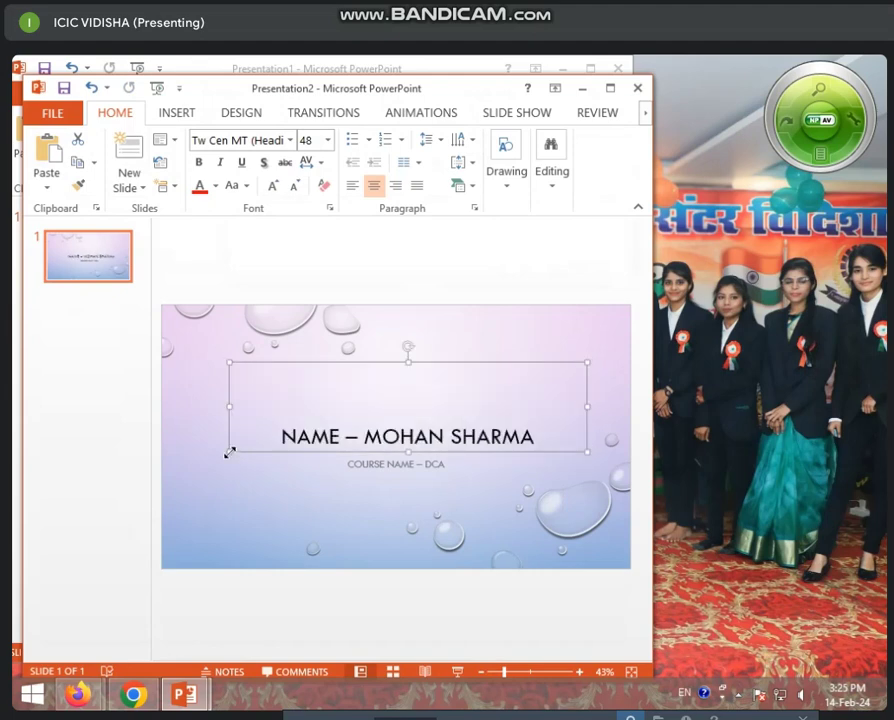
pyautogui.moveTo(229, 452); pyautogui.dragTo(305, 424)
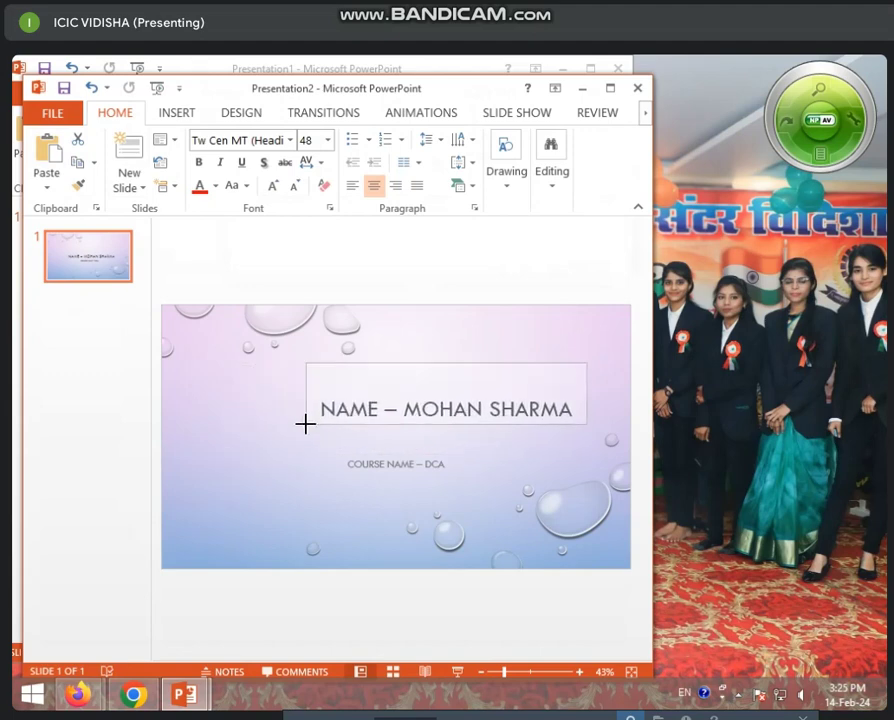
pyautogui.moveTo(305, 424); pyautogui.dragTo(211, 456)
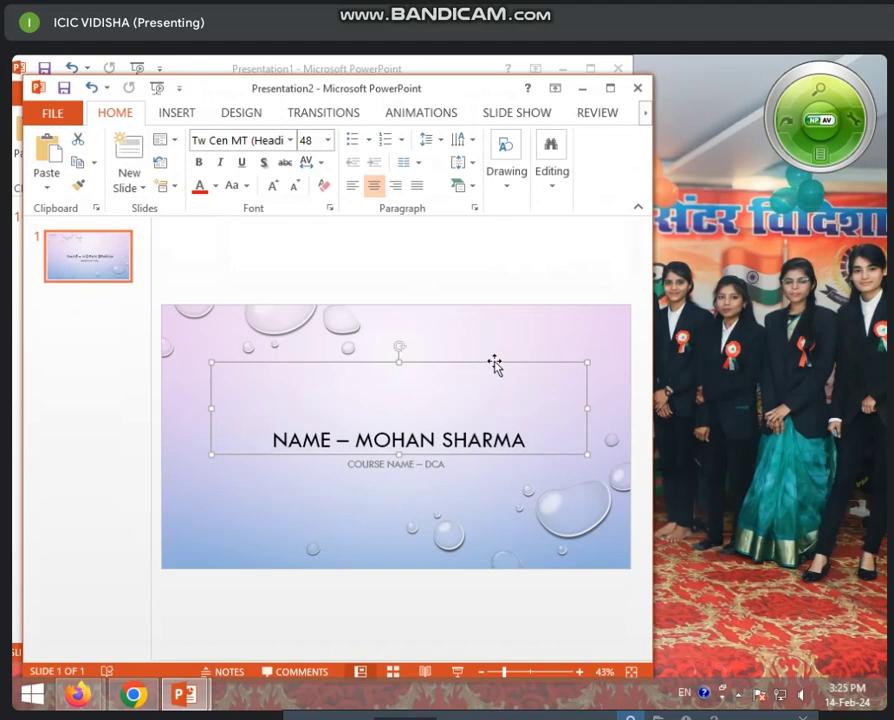
# Move the title box higher on the slide and bring its rotation back level.
pyautogui.moveTo(494, 365)
pyautogui.mouseDown()
pyautogui.moveTo(500, 323)
pyautogui.moveTo(480, 339)
pyautogui.mouseUp()
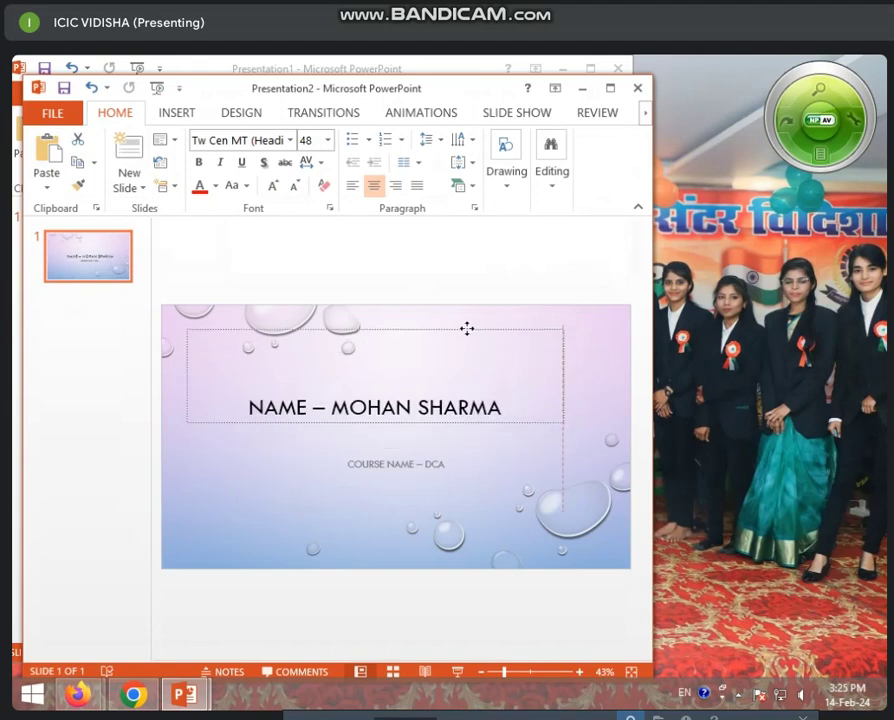
pyautogui.moveTo(480, 339); pyautogui.dragTo(467, 331)
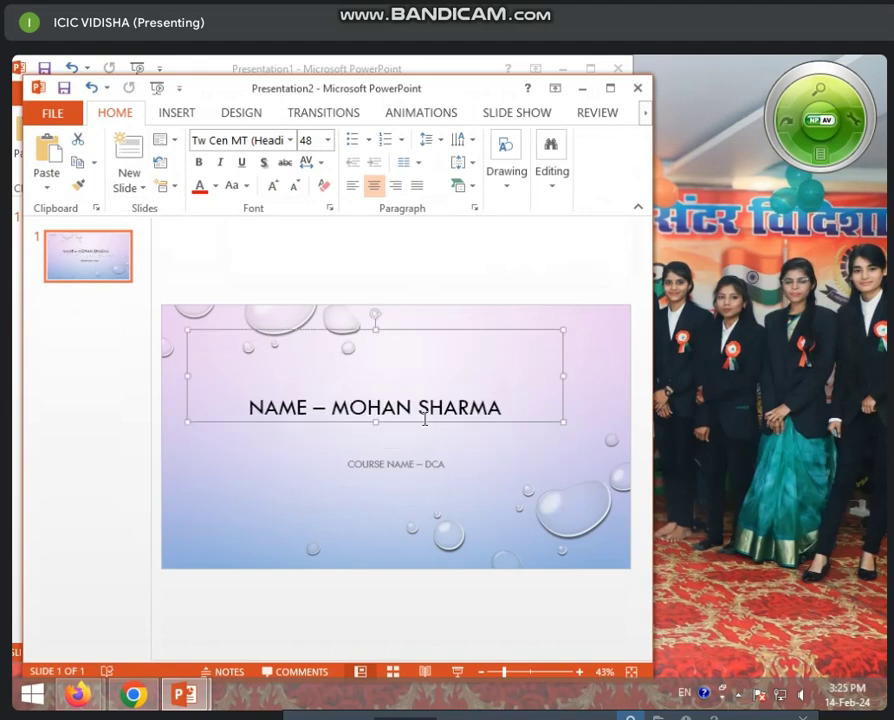
pyautogui.moveTo(423, 421); pyautogui.dragTo(421, 425)
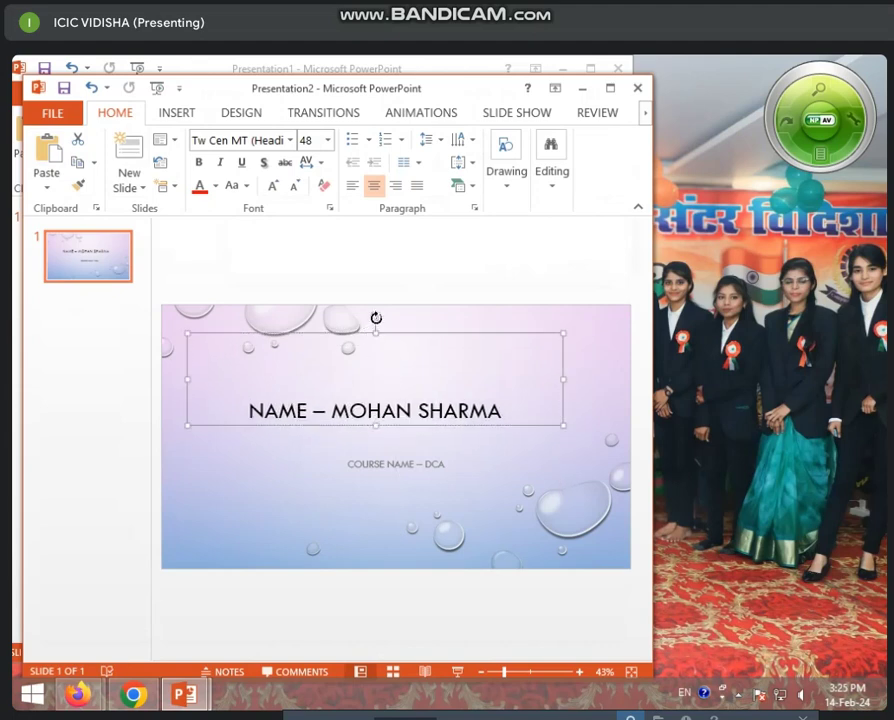
pyautogui.moveTo(376, 318); pyautogui.dragTo(375, 322)
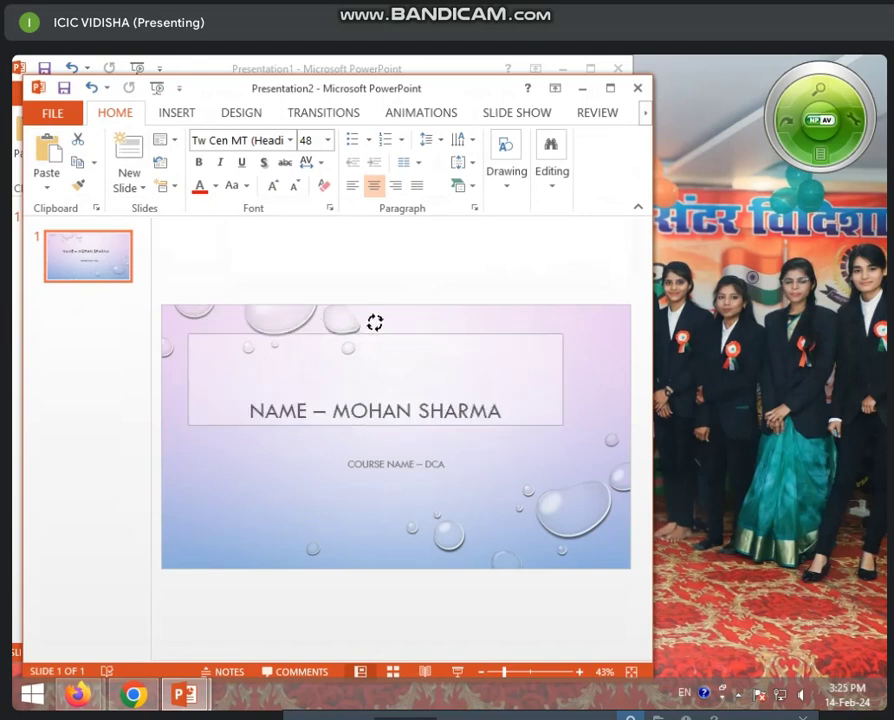
pyautogui.moveTo(375, 322)
pyautogui.mouseDown()
pyautogui.moveTo(368, 343)
pyautogui.moveTo(376, 346)
pyautogui.mouseUp()
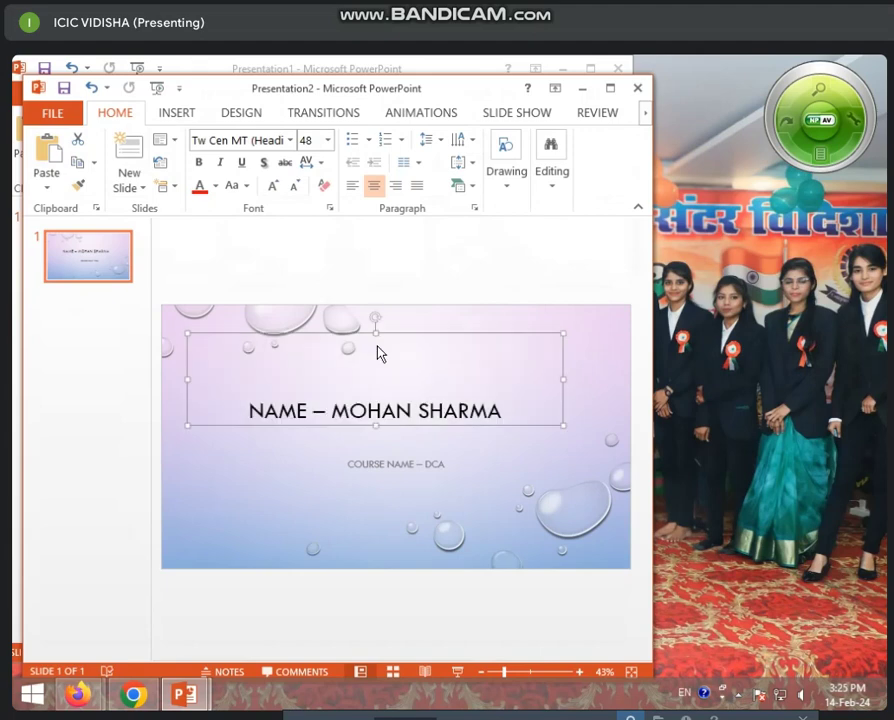
pyautogui.click(374, 474)
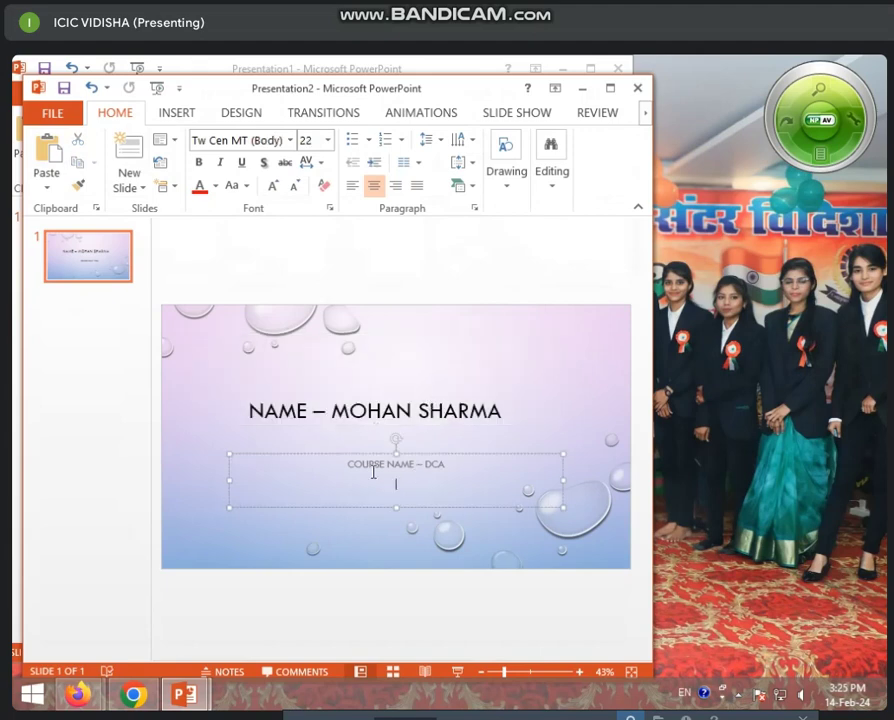
pyautogui.click(460, 427)
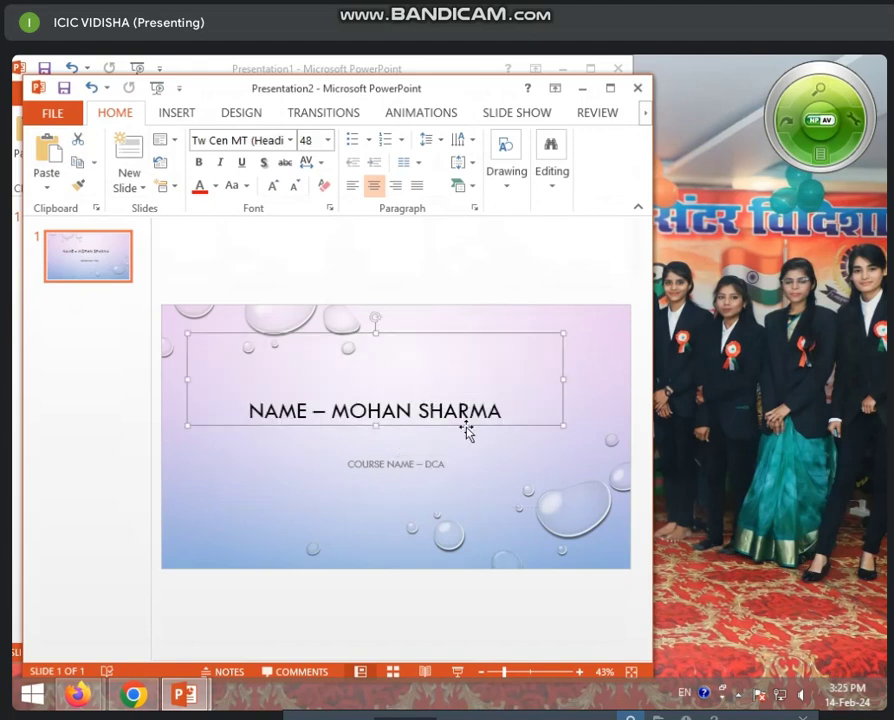
pyautogui.click(463, 474)
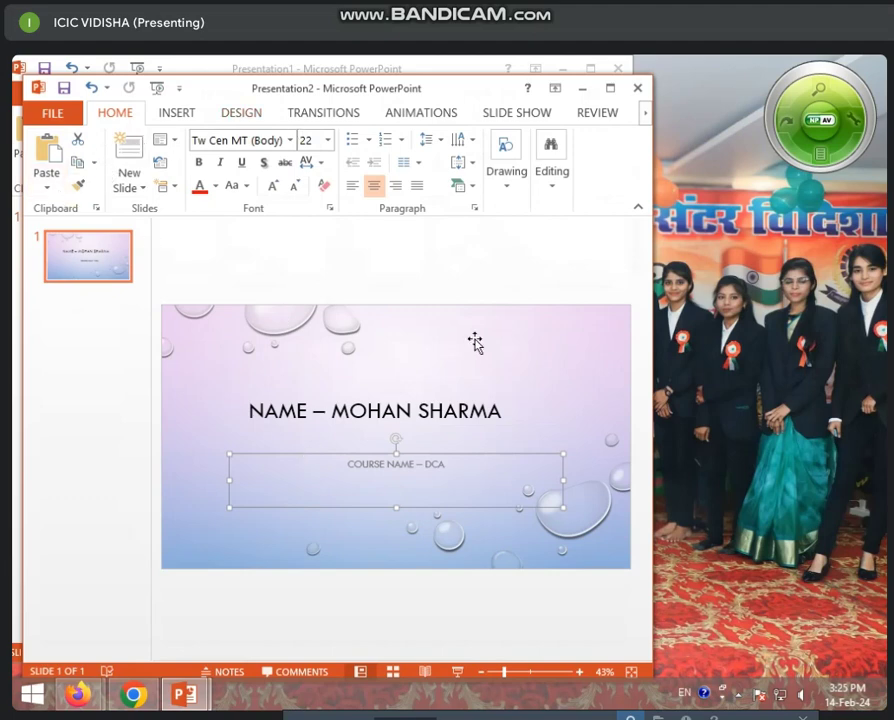
pyautogui.click(471, 410)
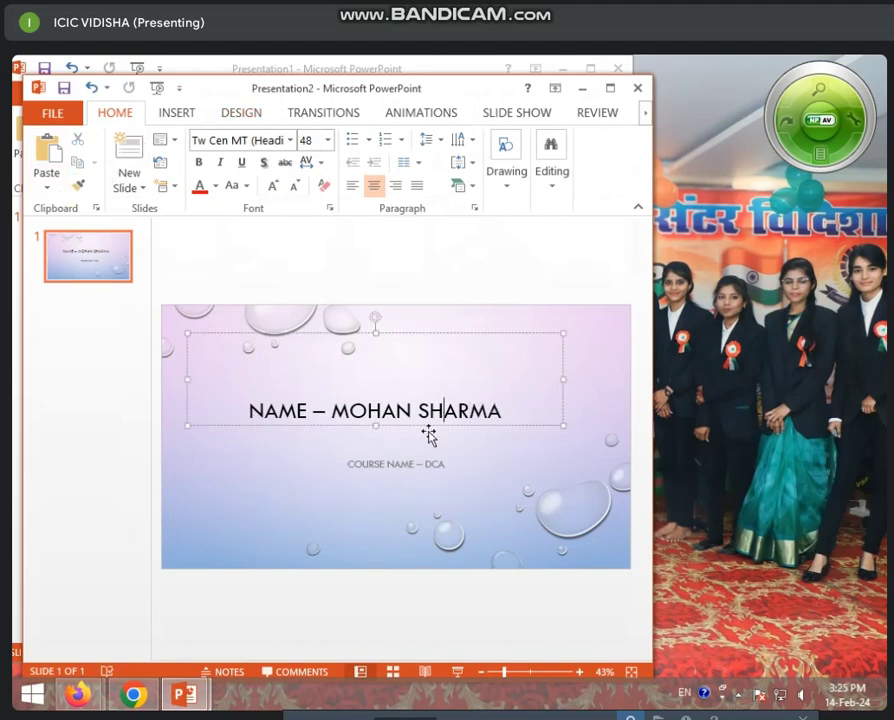
pyautogui.click(419, 427)
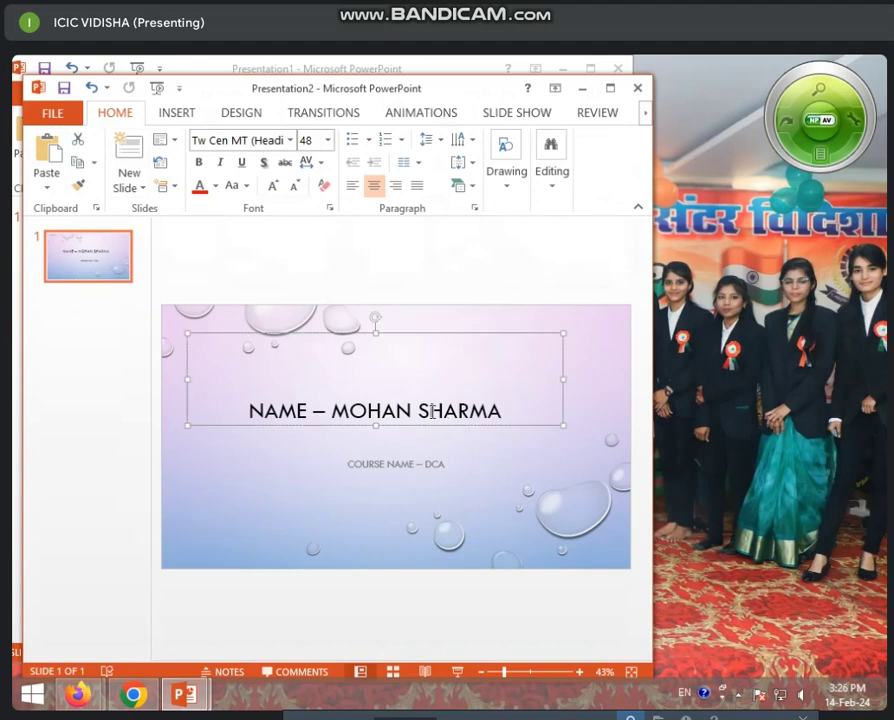
pyautogui.moveTo(432, 410); pyautogui.dragTo(551, 423)
pyautogui.click(419, 410)
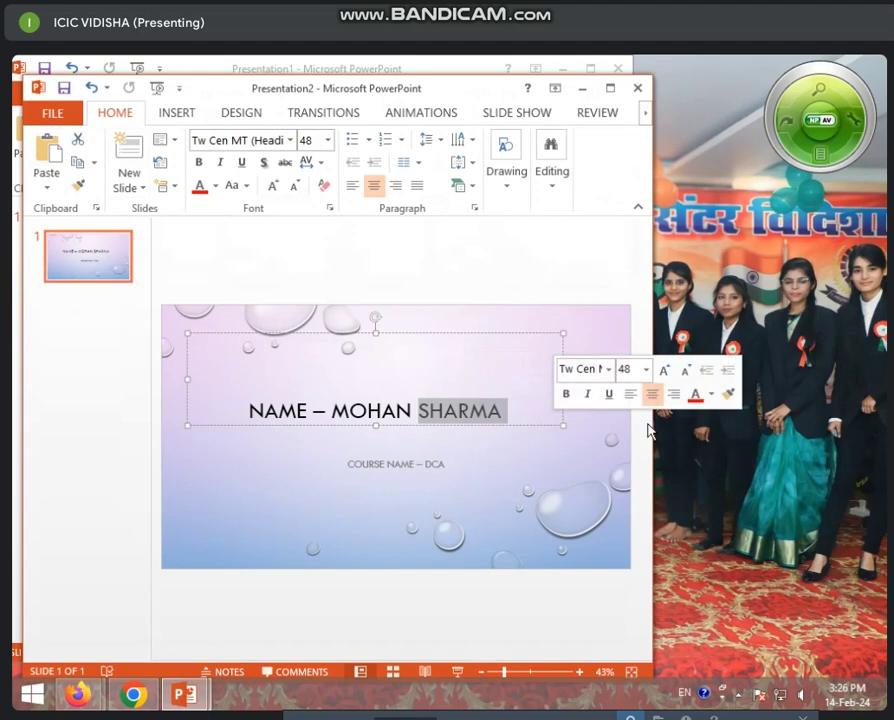
pyautogui.click(82, 164)
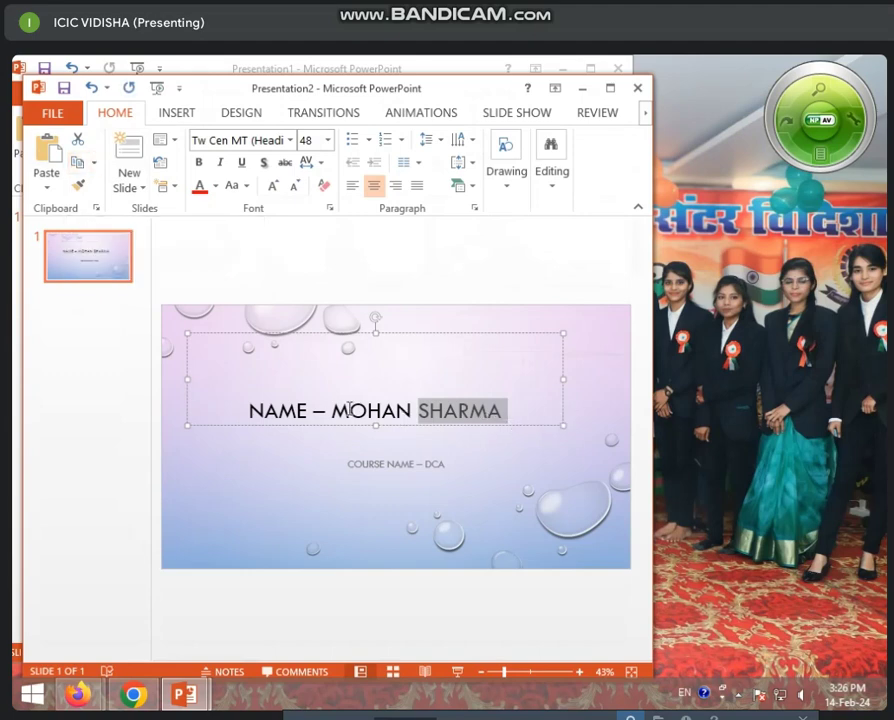
pyautogui.click(234, 399)
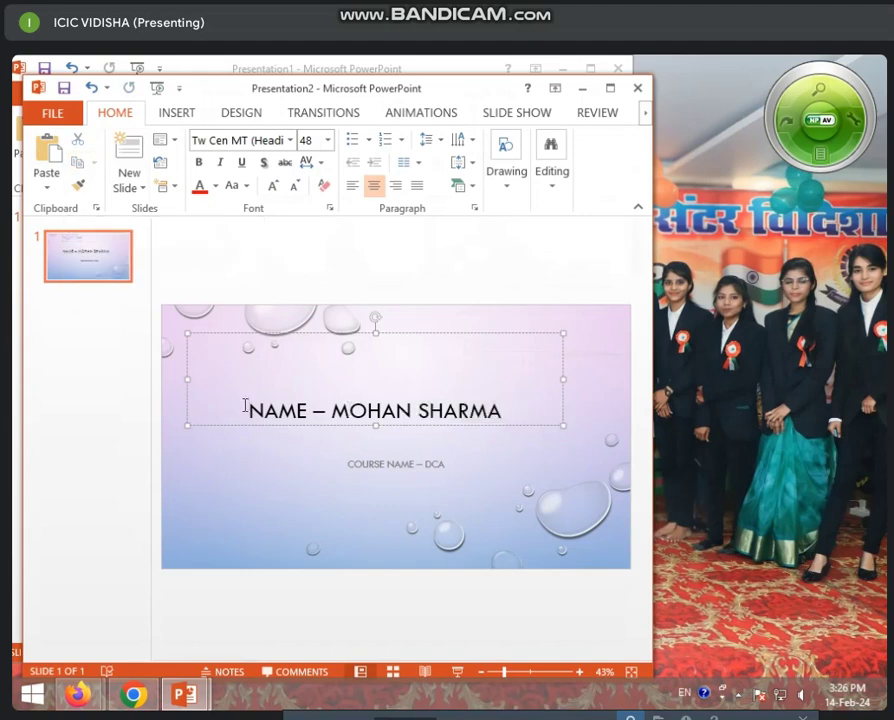
pyautogui.click(46, 152)
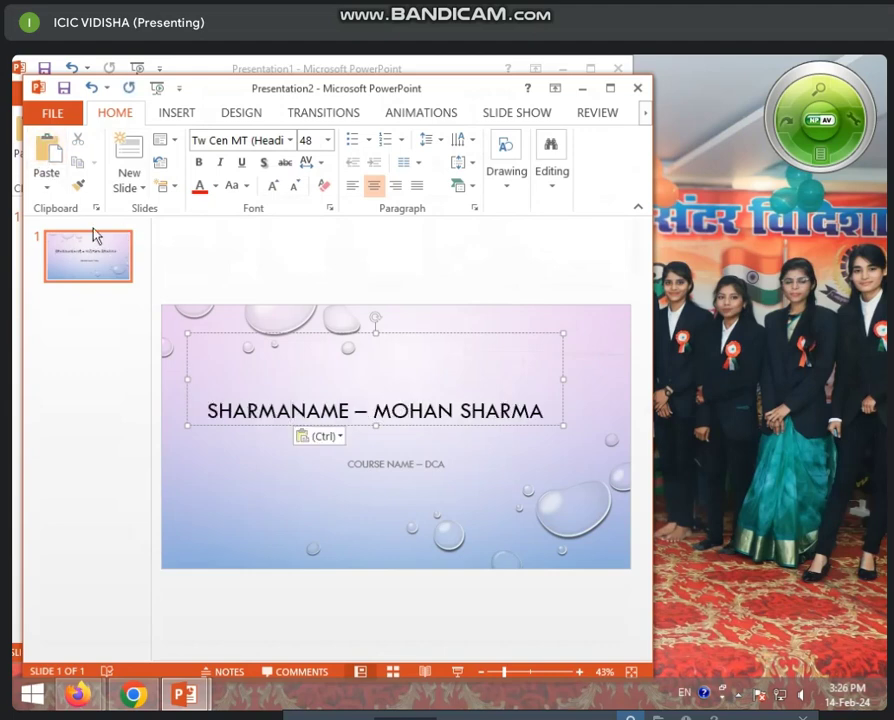
pyautogui.hotkey('ctrl', 'z')
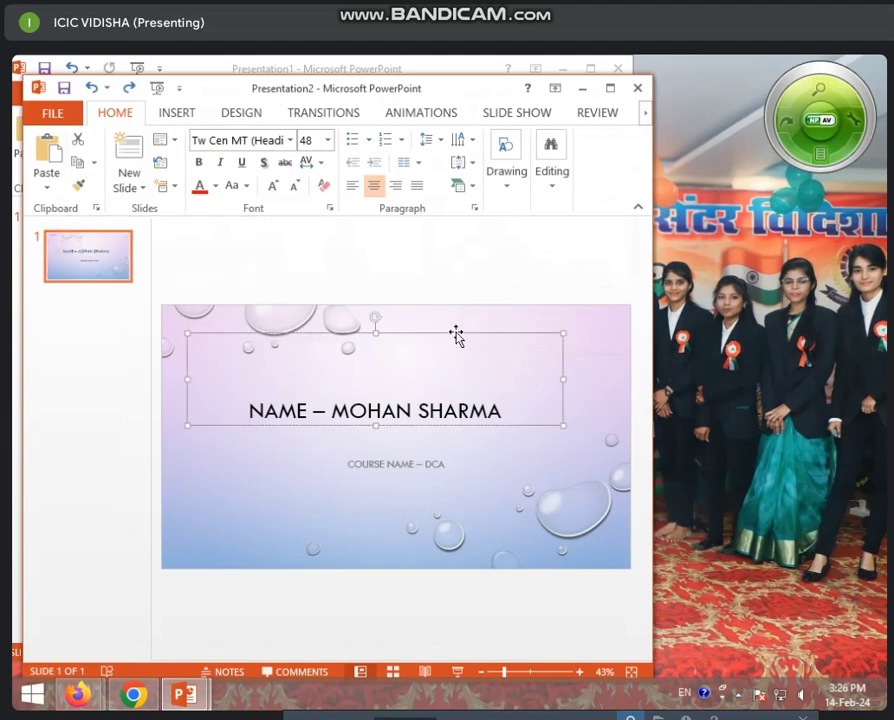
# Drag the 'COURSE NAME – DCA' subtitle above the title and move the title further down.
pyautogui.click(434, 464)
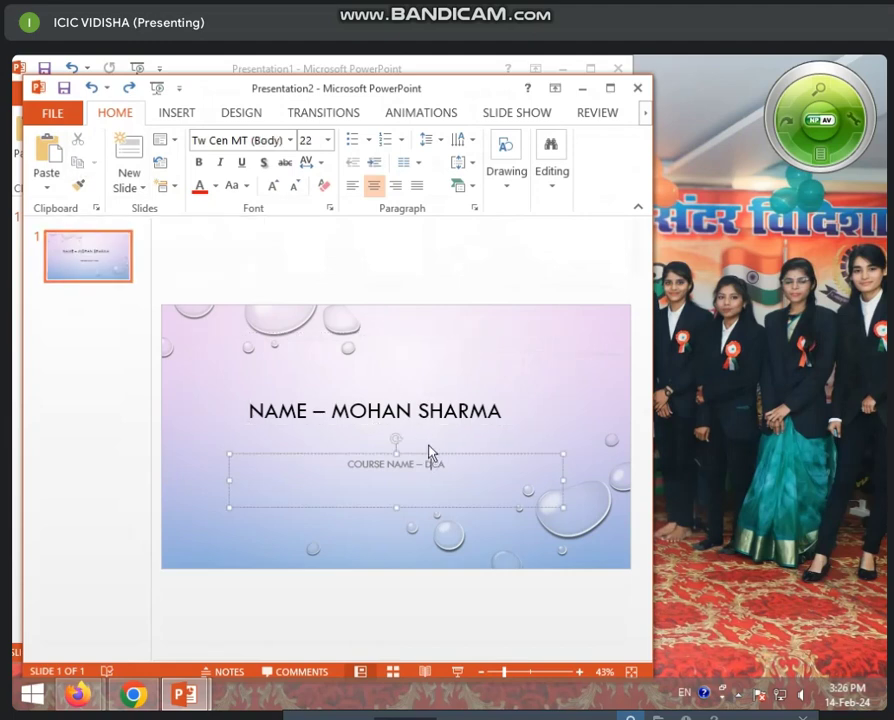
pyautogui.moveTo(430, 455); pyautogui.dragTo(410, 334)
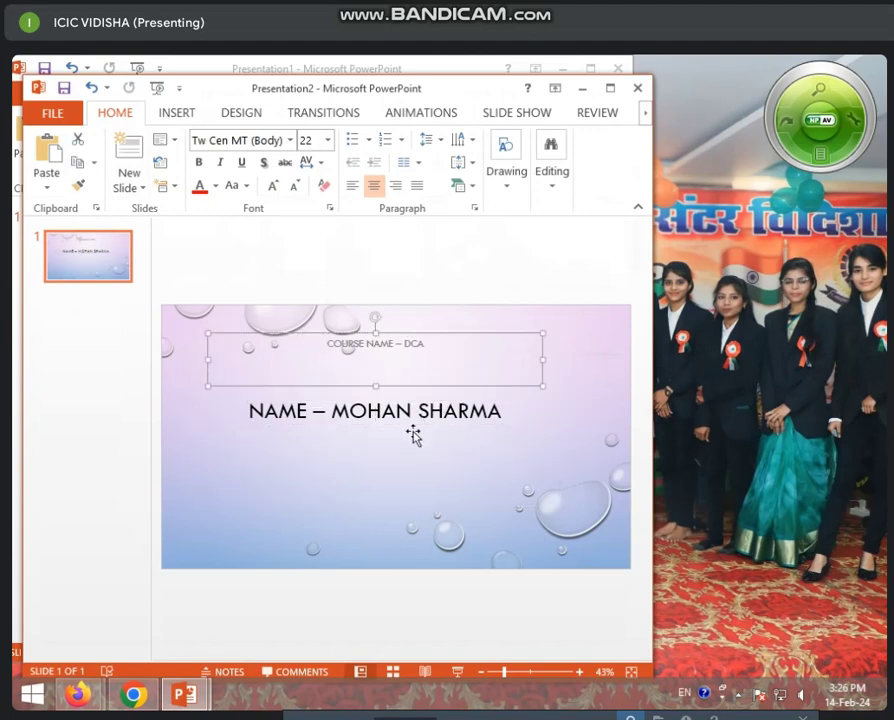
pyautogui.moveTo(436, 432); pyautogui.dragTo(438, 500)
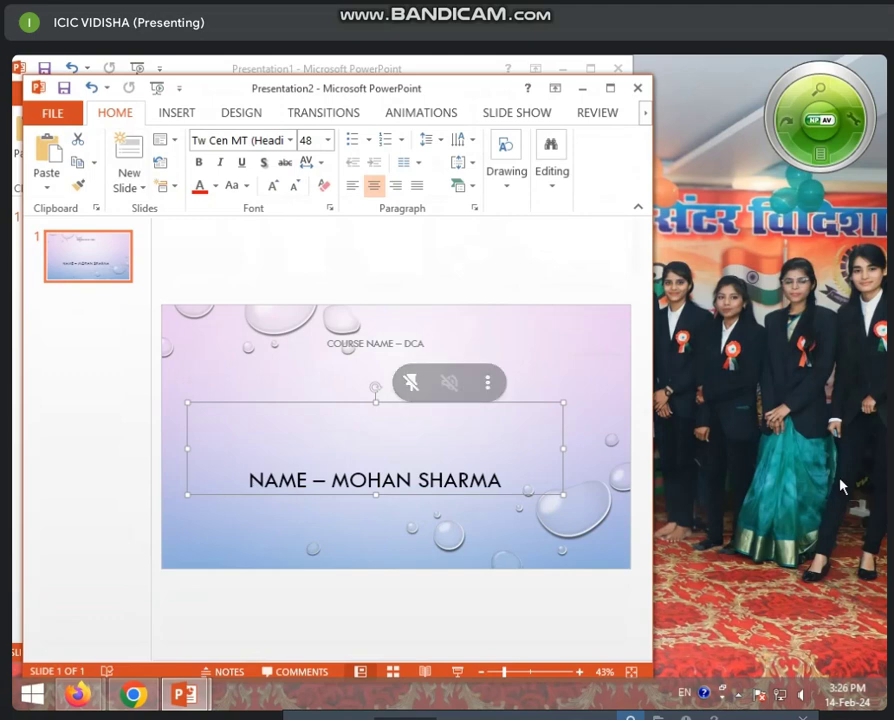
# Cut the title text, paste it as a separate box, then delete that pasted box.
pyautogui.click(82, 145)
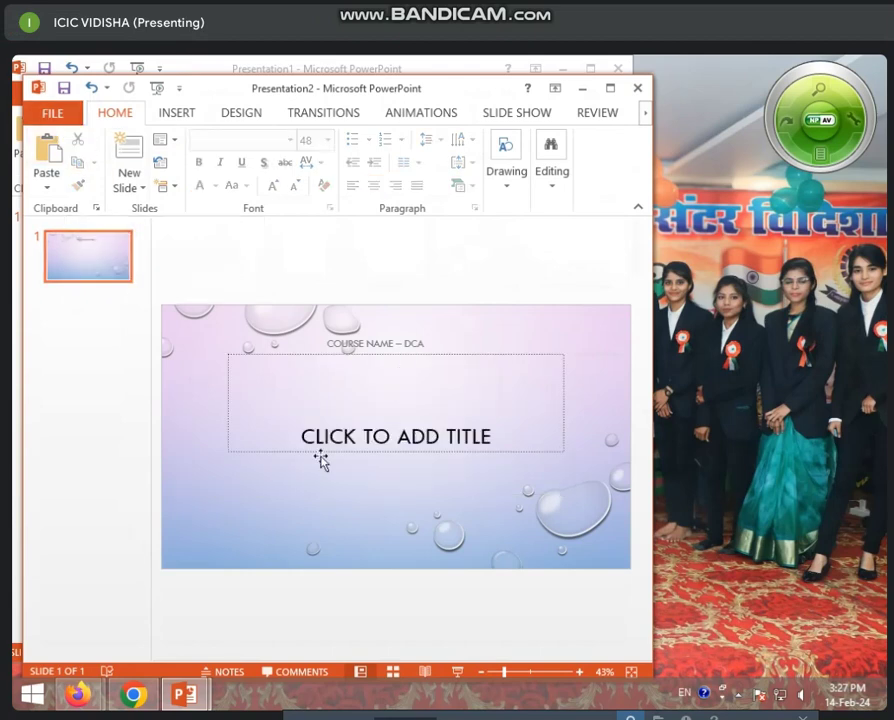
pyautogui.hotkey('ctrl', 'v')
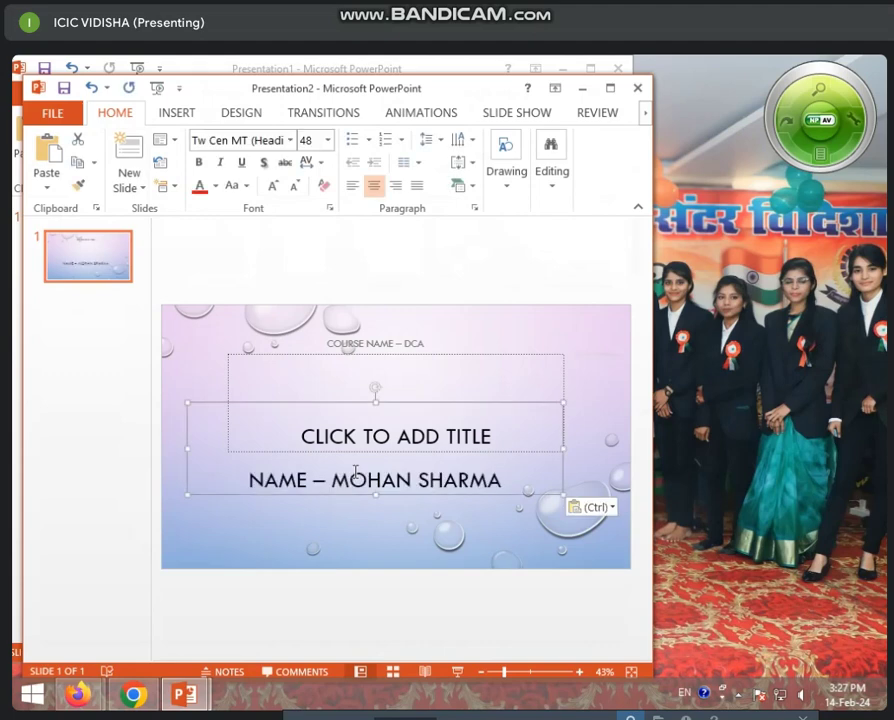
pyautogui.press('Delete')
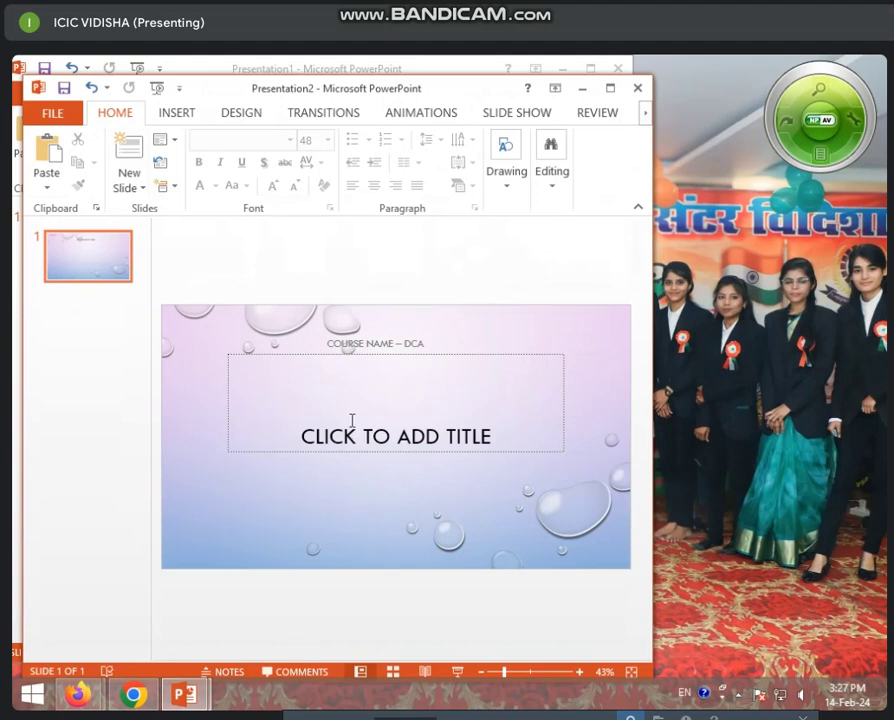
# Delete the empty title placeholder, then undo back to the original title-above-subtitle layout.
pyautogui.click(417, 354)
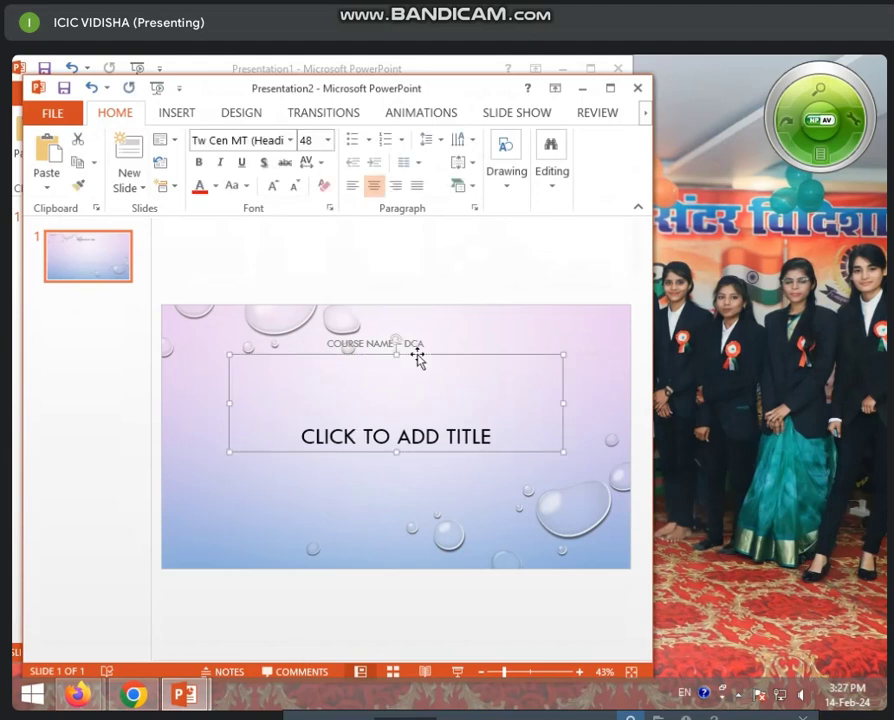
pyautogui.moveTo(417, 357); pyautogui.dragTo(421, 362)
pyautogui.press('Delete')
pyautogui.click(342, 370)
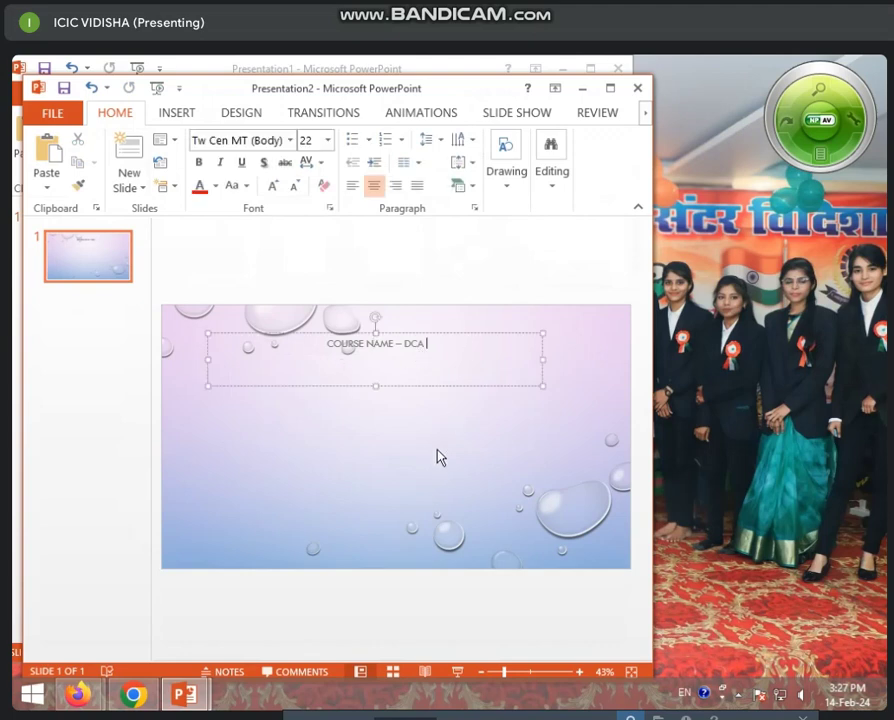
pyautogui.hotkey('ctrl', 'z')
pyautogui.hotkey('ctrl', 'z')
pyautogui.hotkey('ctrl', 'z')
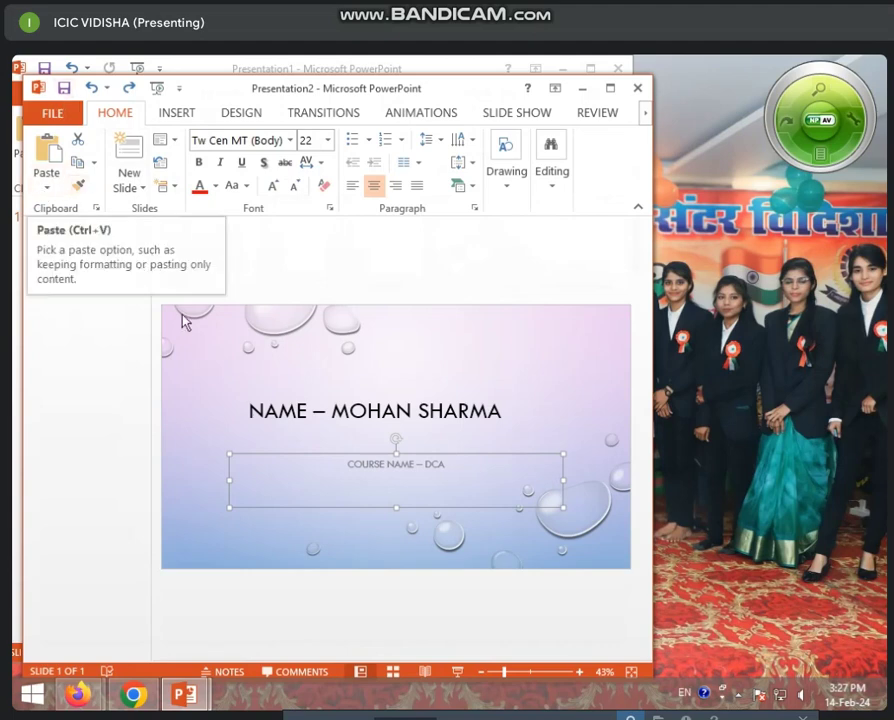
pyautogui.click(349, 411)
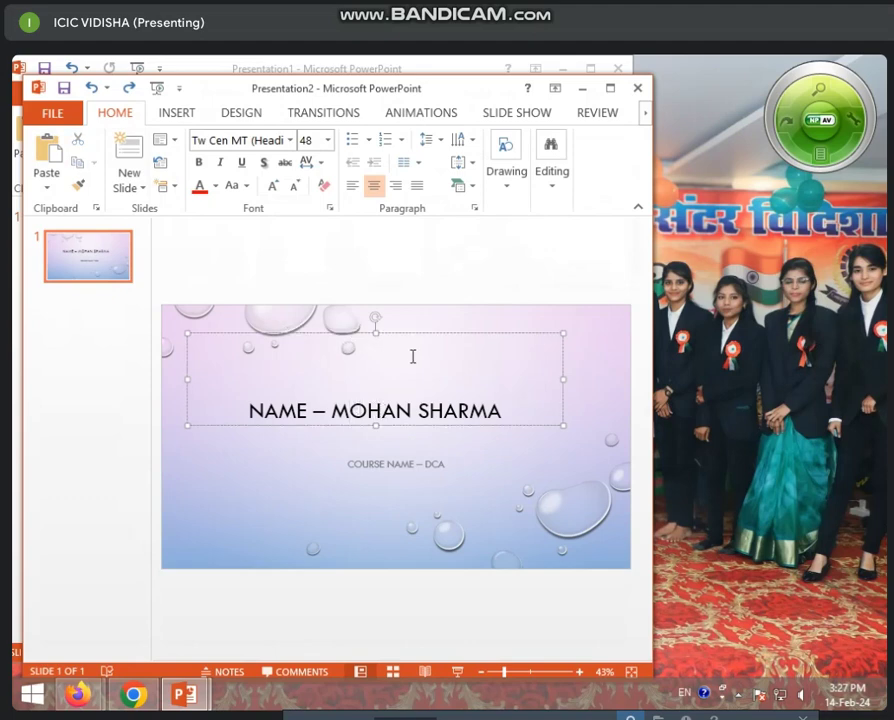
# Colour the whole title text red.
pyautogui.click(217, 188)
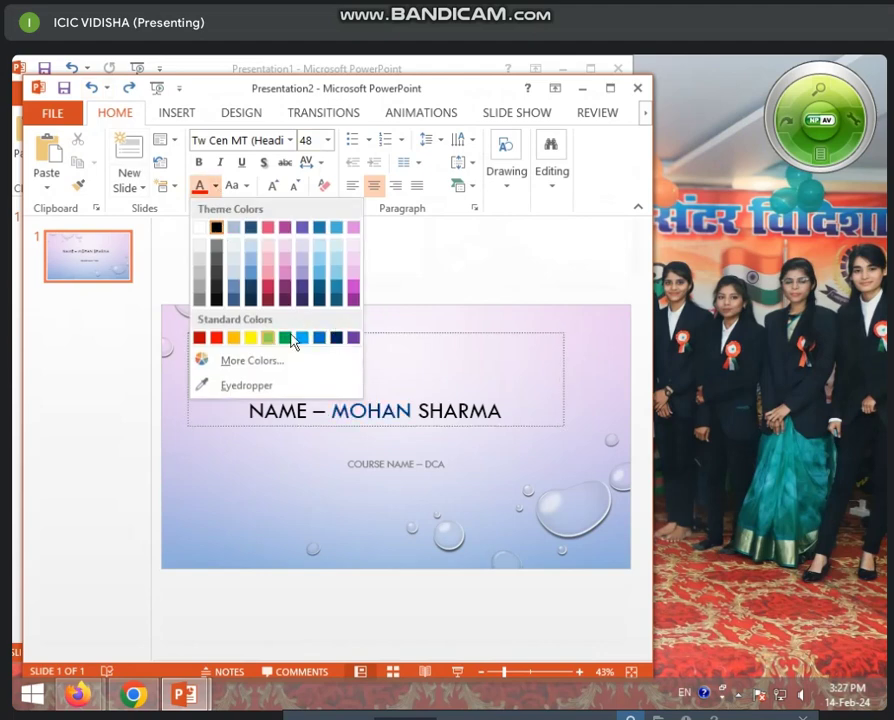
pyautogui.press('Escape')
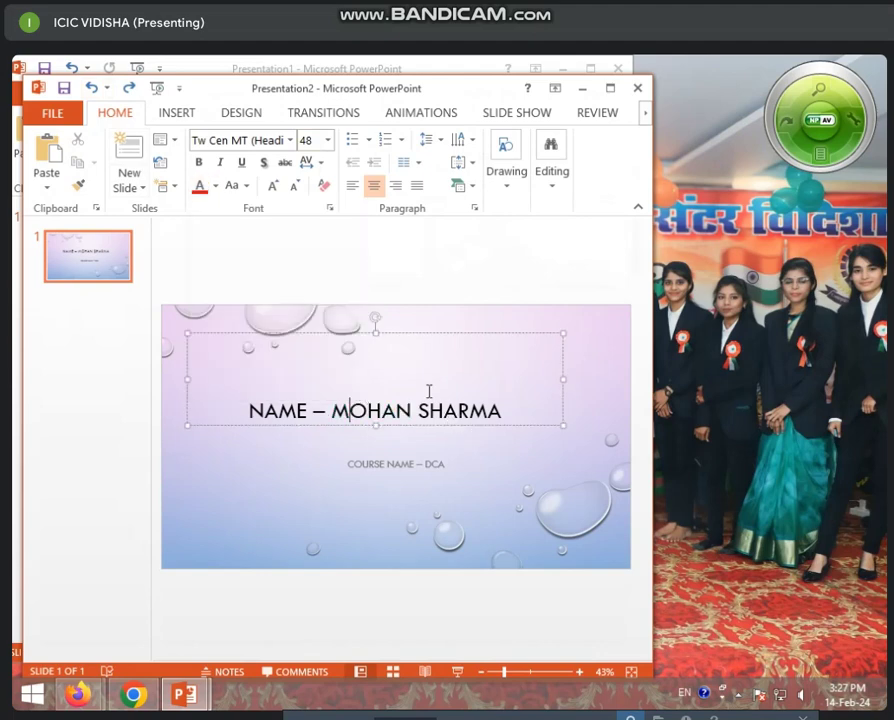
pyautogui.click(421, 334)
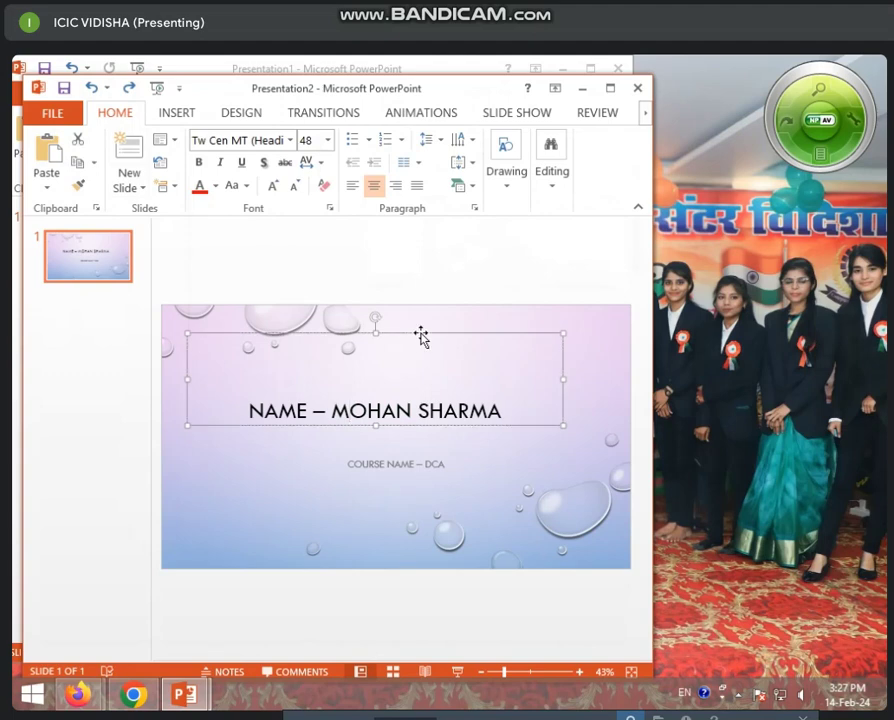
pyautogui.click(215, 187)
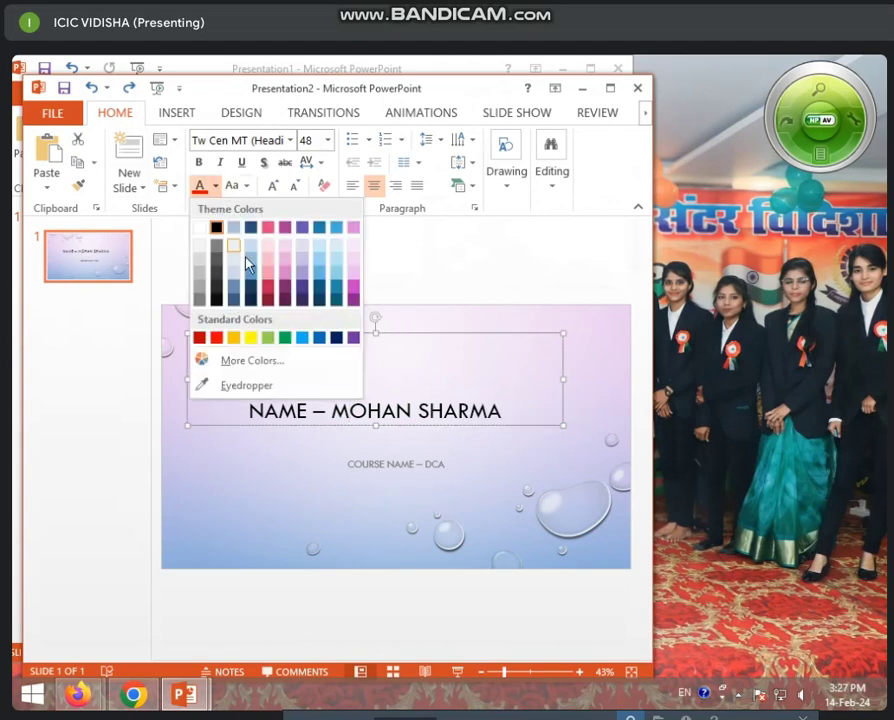
pyautogui.click(218, 343)
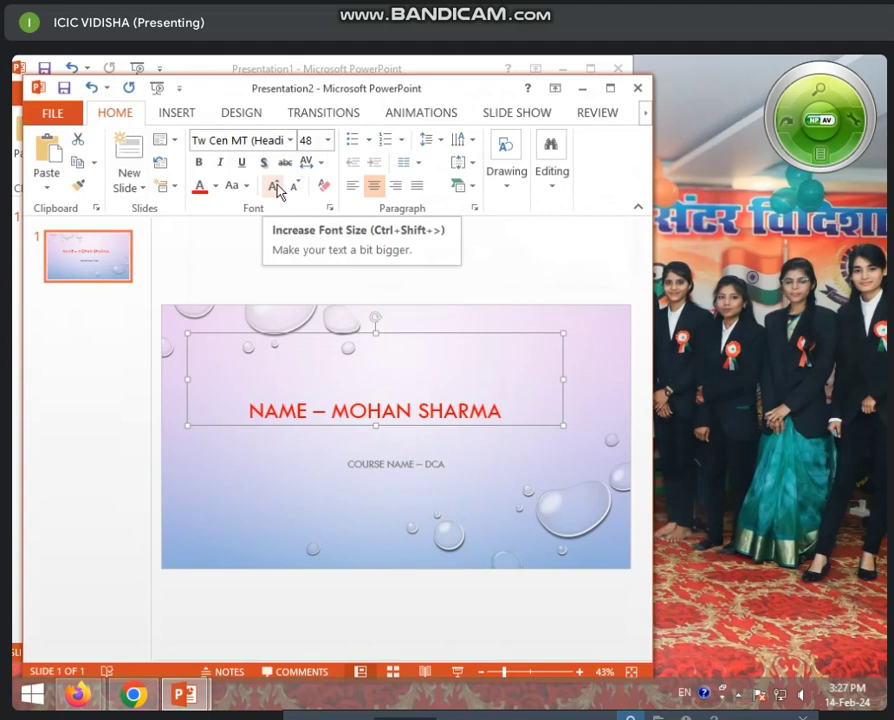
# Set the title font size to 54 pt so it fits on one line.
pyautogui.click(274, 187)
pyautogui.click(274, 187)
pyautogui.click(274, 187)
pyautogui.click(274, 187)
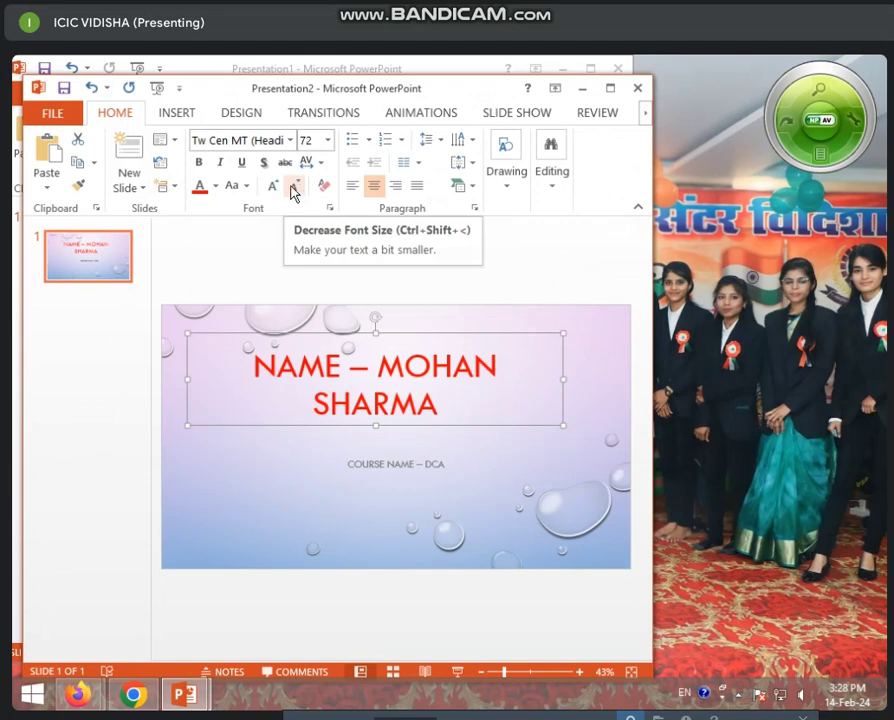
pyautogui.click(295, 188)
pyautogui.click(294, 188)
pyautogui.click(293, 188)
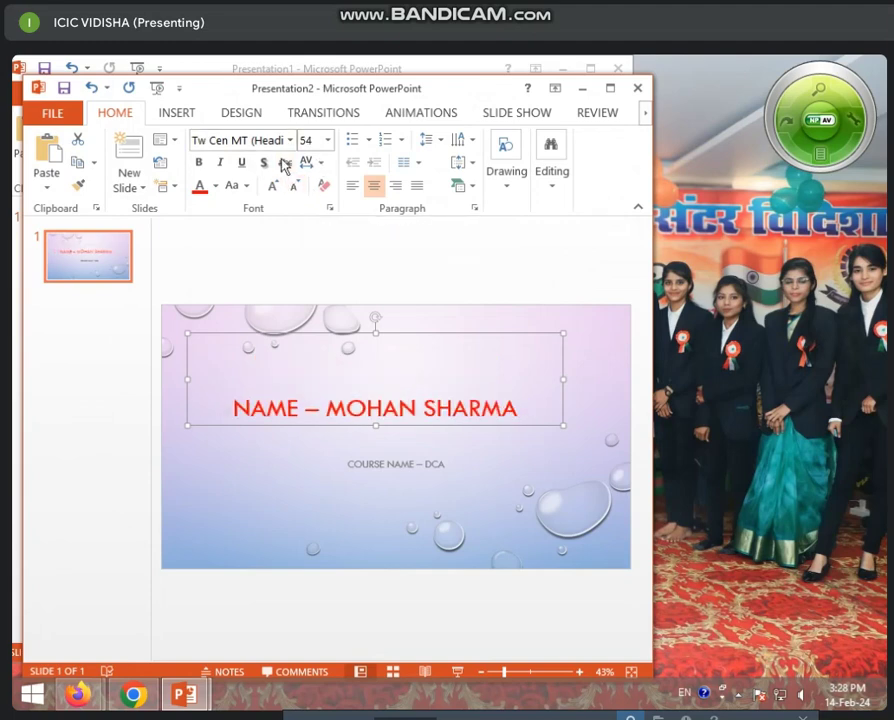
# Make the title bold, leaving it non-italic.
pyautogui.click(200, 165)
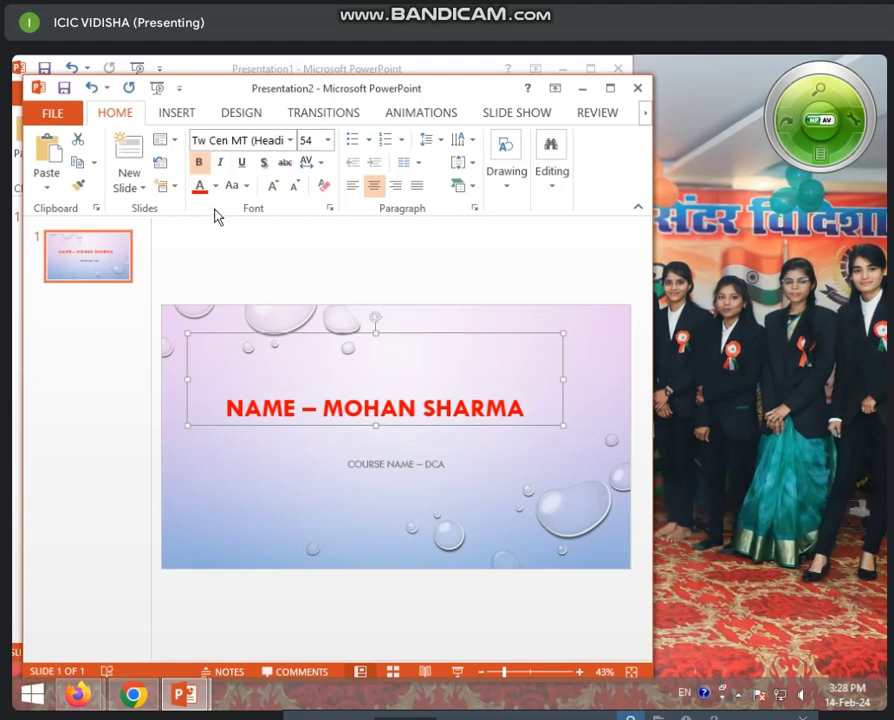
pyautogui.click(222, 166)
pyautogui.click(222, 166)
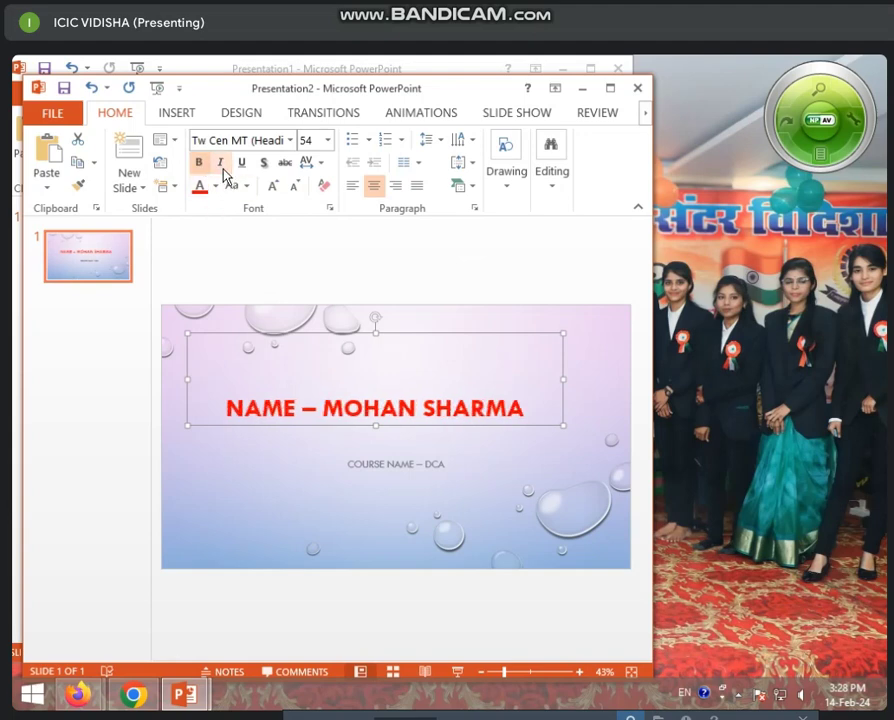